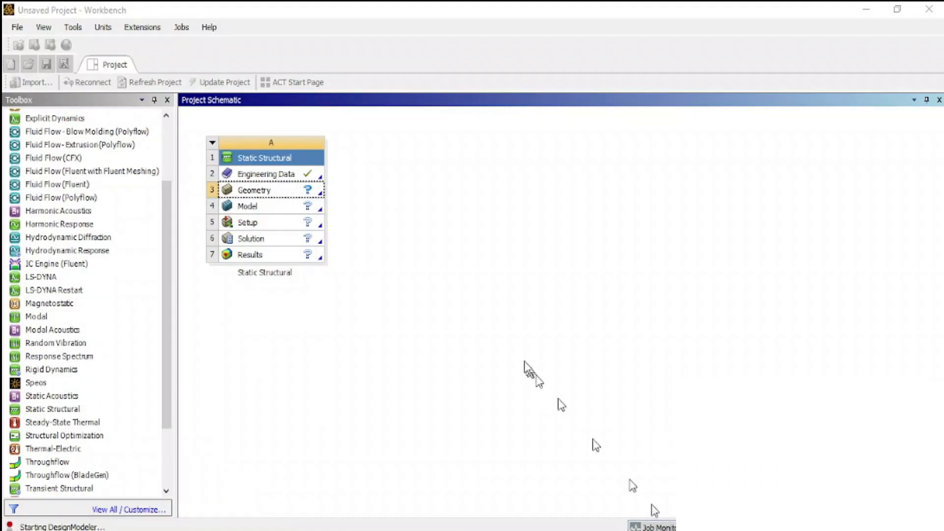
- Set up sketching on the XY plane with the 2D grid displayed
{"action": "left_click", "coordinate": [408, 238]}
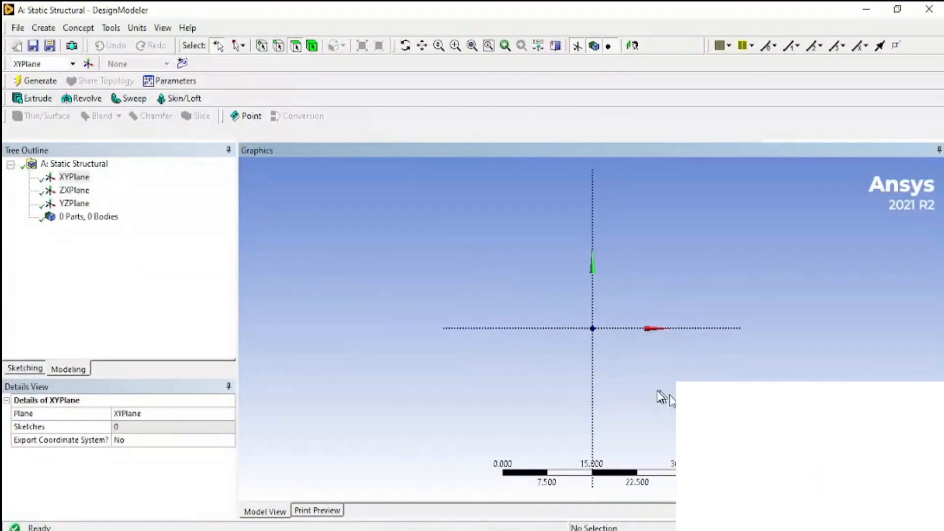
{"action": "left_click", "coordinate": [29, 372]}
{"action": "left_click", "coordinate": [99, 350]}
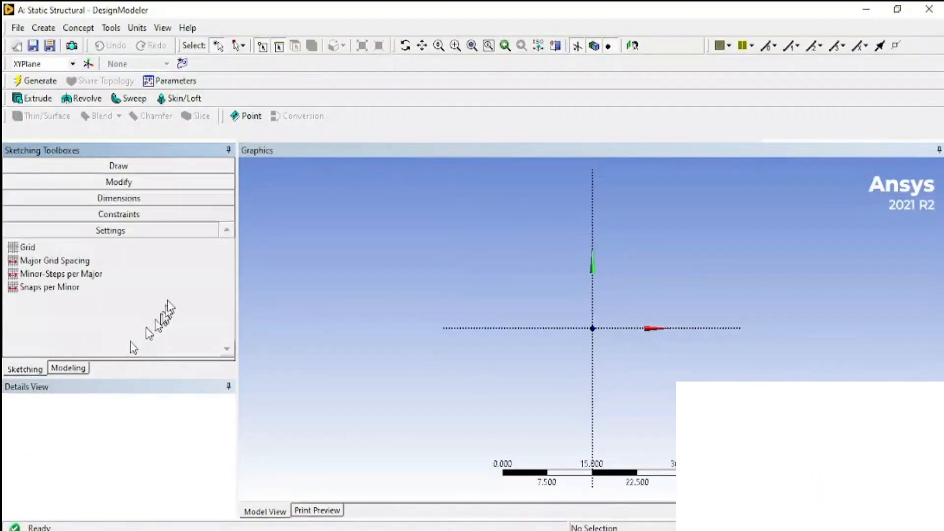
{"action": "left_click", "coordinate": [191, 246]}
{"action": "scroll", "coordinate": [634, 300], "scroll_direction": "up", "scroll_amount": 3}
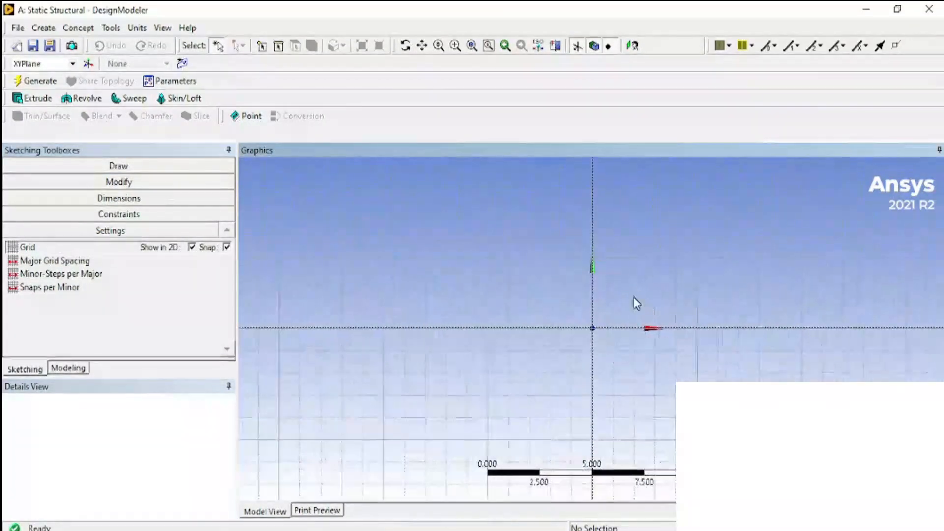
- Sketch a gabled frame outline about 10 m wide with 3 m walls and a 5 m ridge, extending the right wall below the X axis
{"action": "left_click", "coordinate": [56, 166]}
{"action": "left_click", "coordinate": [44, 184]}
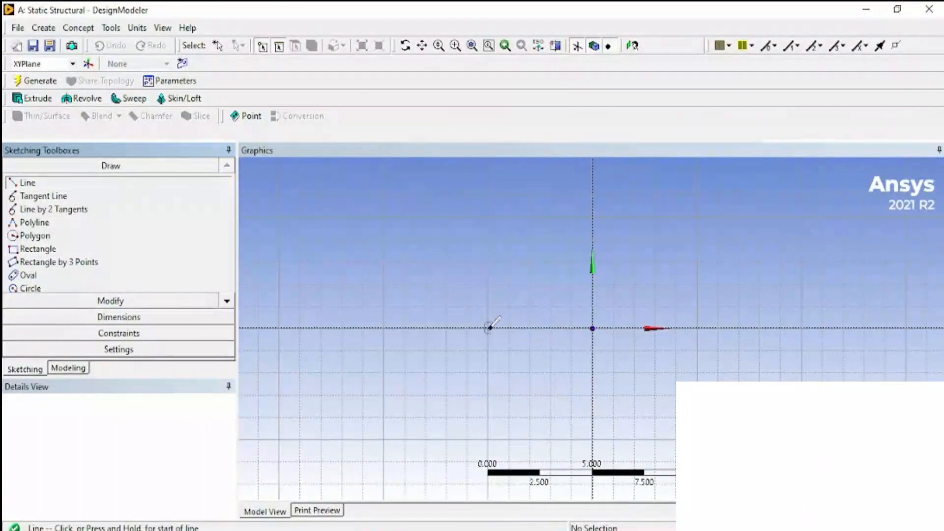
{"action": "left_click", "coordinate": [494, 261]}
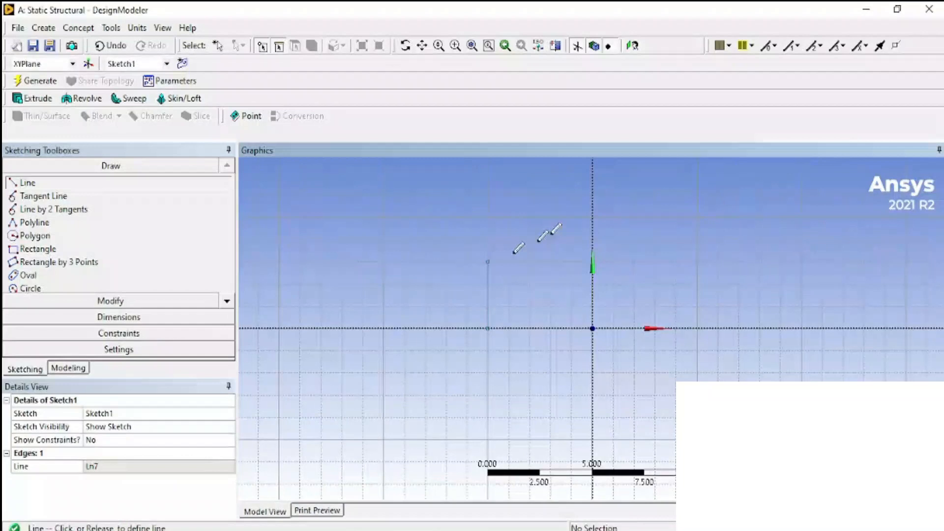
{"action": "left_click", "coordinate": [592, 217]}
{"action": "left_click", "coordinate": [697, 261]}
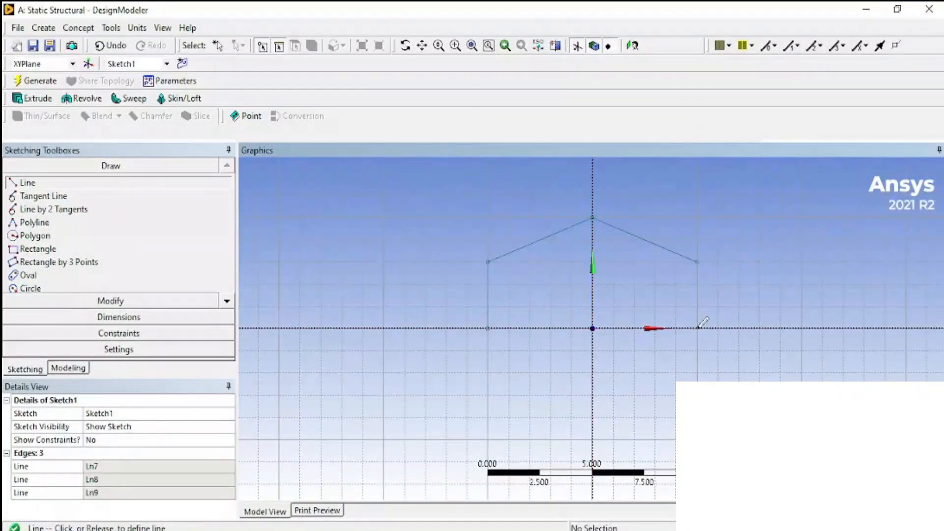
{"action": "left_click", "coordinate": [697, 328]}
{"action": "left_click", "coordinate": [697, 378]}
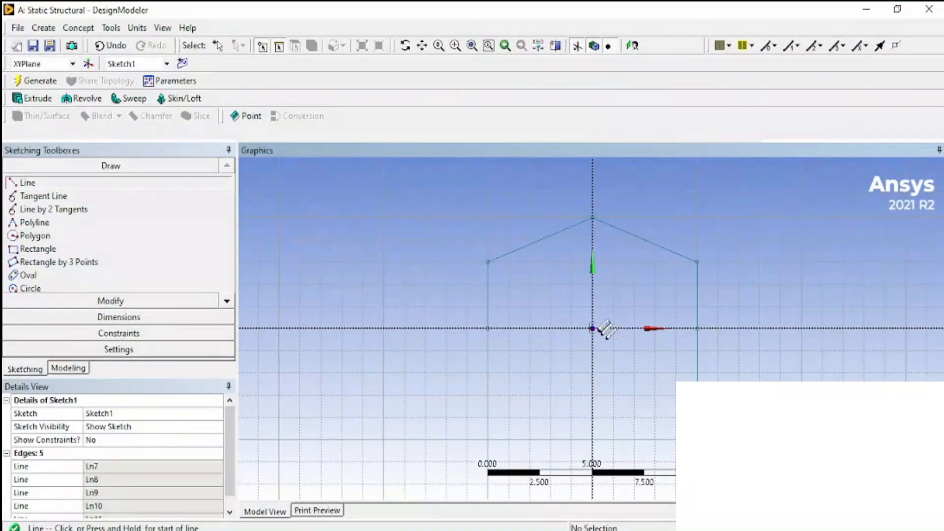
- Draw the middle and left lower columns with lines running about 3 m down from the X axis
{"action": "left_click", "coordinate": [592, 328]}
{"action": "left_click", "coordinate": [593, 395]}
{"action": "left_click", "coordinate": [487, 328]}
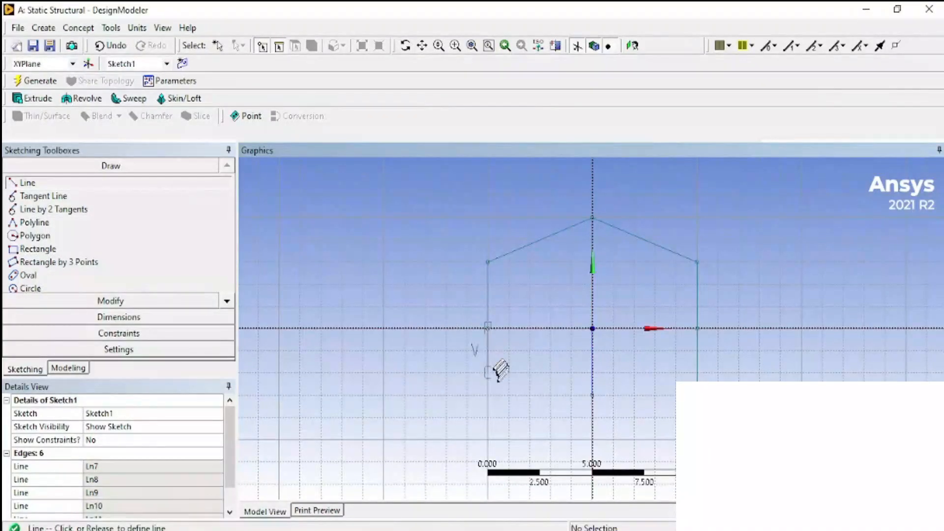
{"action": "left_click", "coordinate": [488, 396]}
- Draw the horizontal beam along the X axis as two 5 m lines joining the left wall, origin and right wall
{"action": "left_click", "coordinate": [488, 328]}
{"action": "left_click", "coordinate": [592, 327]}
{"action": "left_click", "coordinate": [593, 328]}
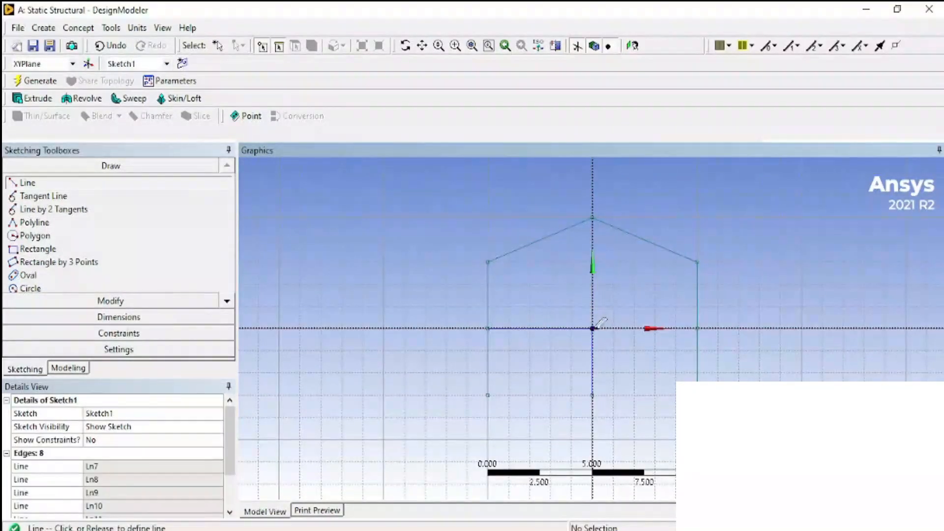
{"action": "left_click", "coordinate": [697, 328]}
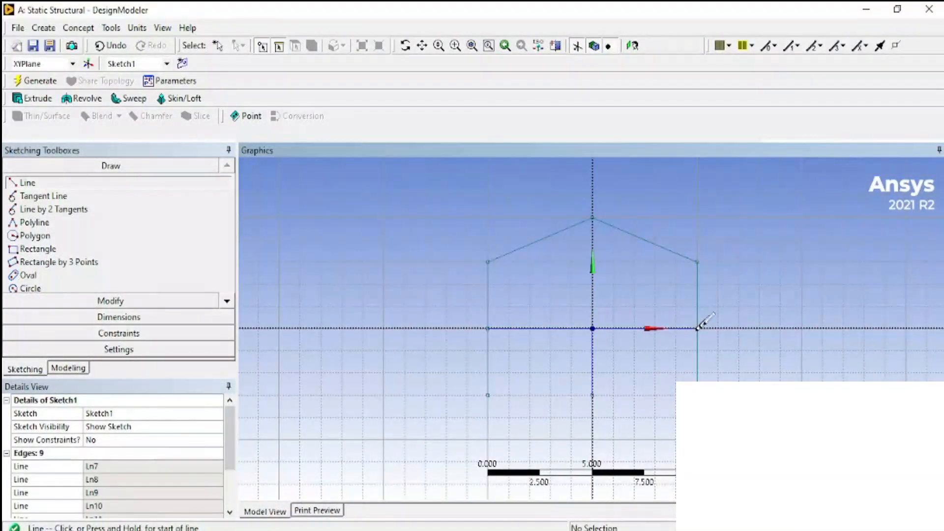
- Turn off the 2D grid display and view the frame sketch in 3D
{"action": "left_click", "coordinate": [95, 350]}
{"action": "left_click", "coordinate": [192, 247]}
{"action": "scroll", "coordinate": [547, 309], "scroll_direction": "down", "scroll_amount": 3}
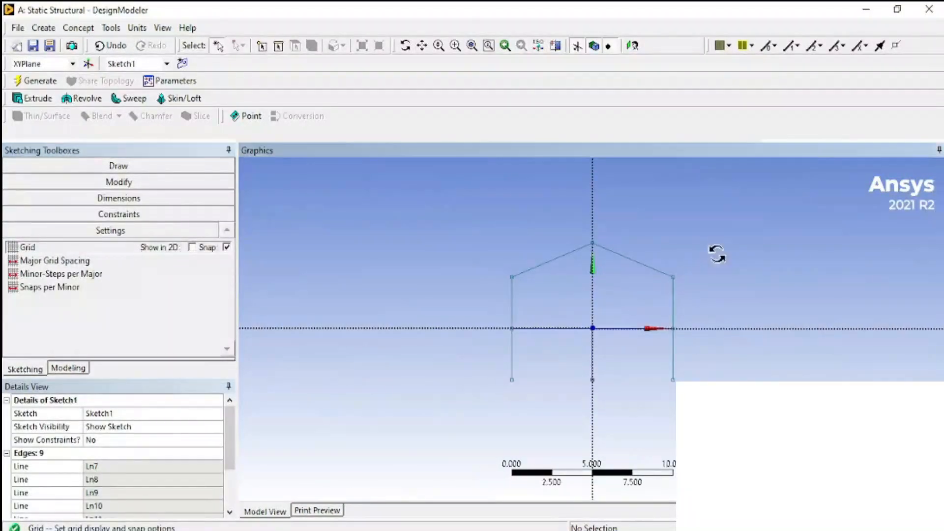
{"action": "mouse_move", "coordinate": [716, 253]}
{"action": "left_mouse_down"}
{"action": "mouse_move", "coordinate": [680, 280]}
{"action": "mouse_move", "coordinate": [659, 275]}
{"action": "left_mouse_up"}
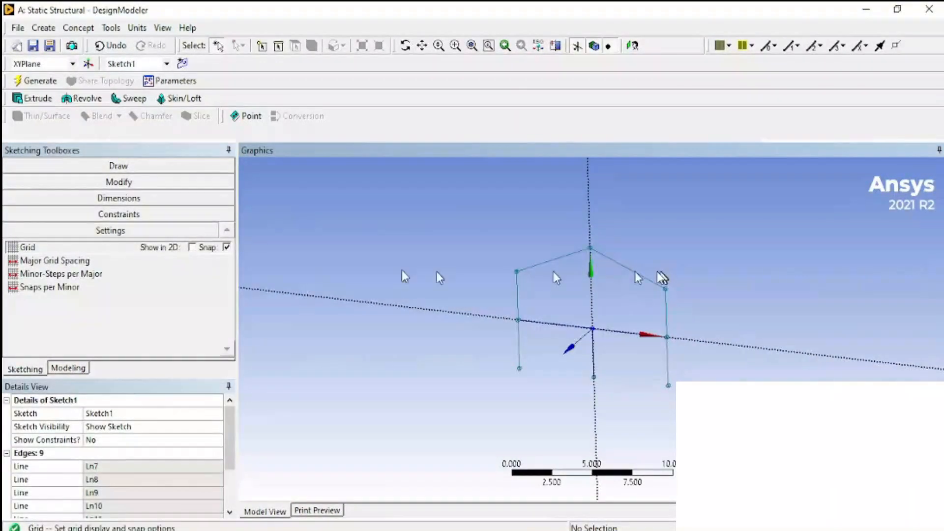
- Generate a line body from Sketch1 using Lines From Sketches with the Add Material operation
{"action": "left_click", "coordinate": [79, 28]}
{"action": "left_click", "coordinate": [118, 59]}
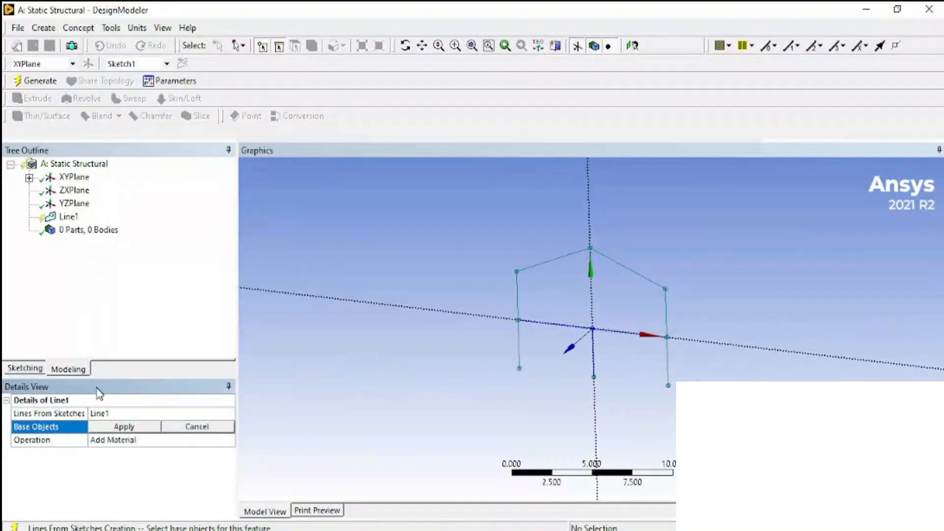
{"action": "left_click", "coordinate": [69, 217]}
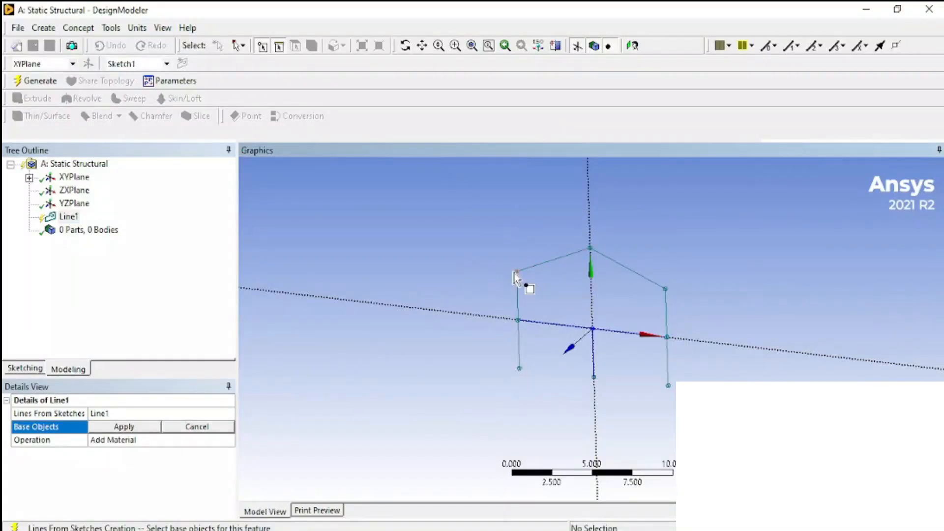
{"action": "left_click", "coordinate": [29, 178]}
{"action": "left_click", "coordinate": [92, 190]}
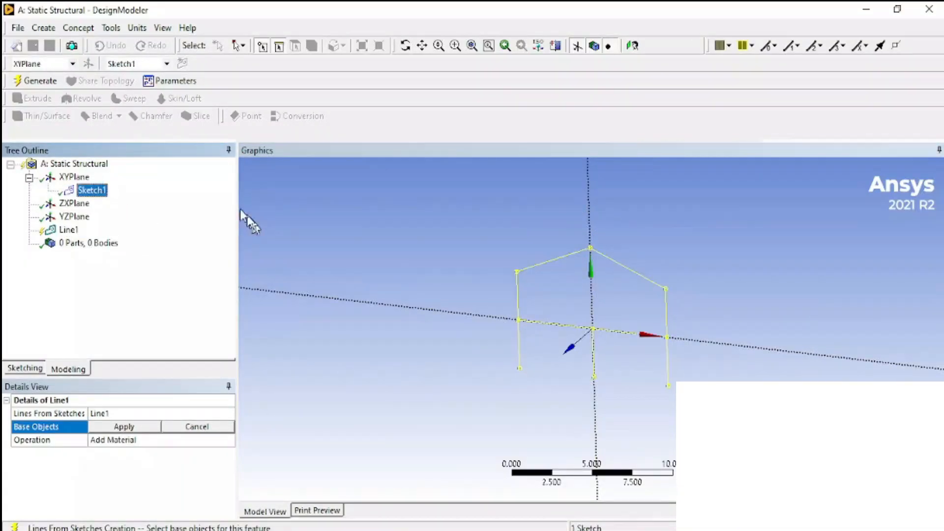
{"action": "left_click", "coordinate": [121, 427]}
{"action": "left_click", "coordinate": [44, 28]}
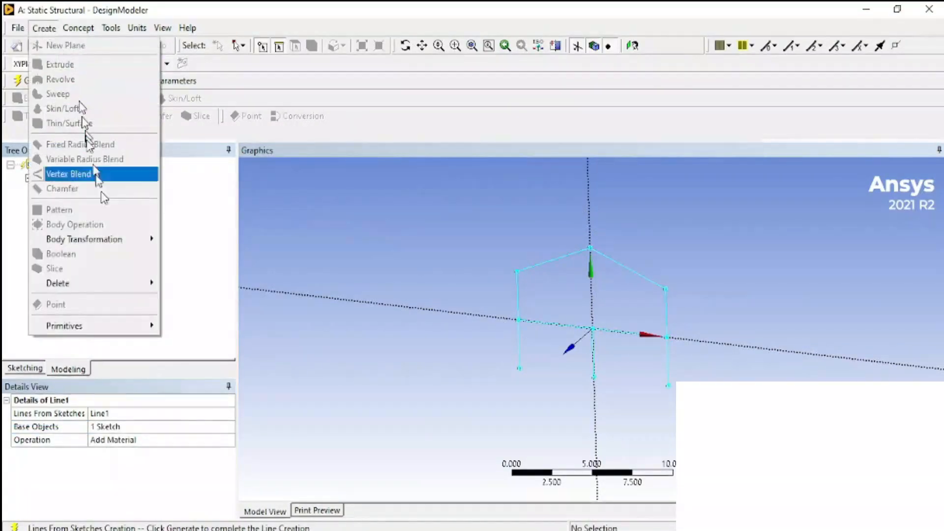
{"action": "left_click", "coordinate": [20, 80]}
- Start a linear pattern and try to use Sketch1 as its geometry
{"action": "left_click", "coordinate": [44, 28]}
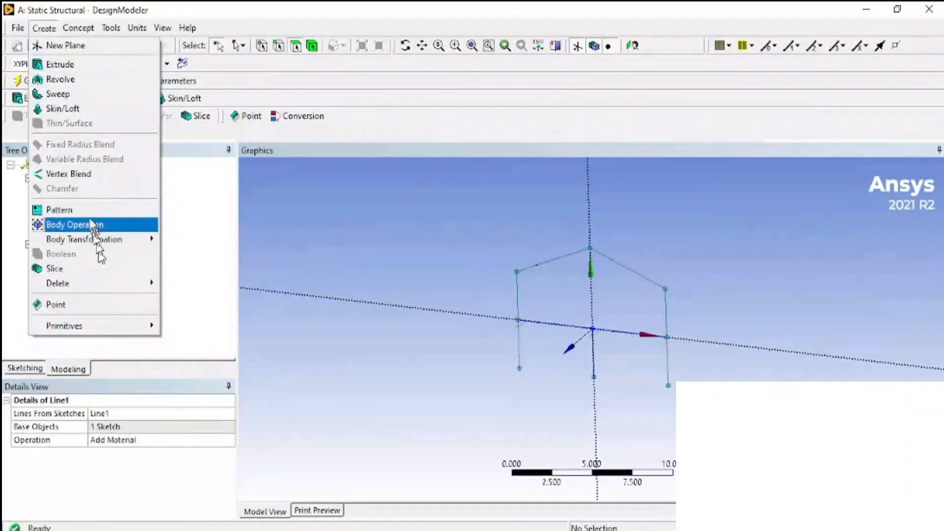
{"action": "left_click", "coordinate": [69, 210]}
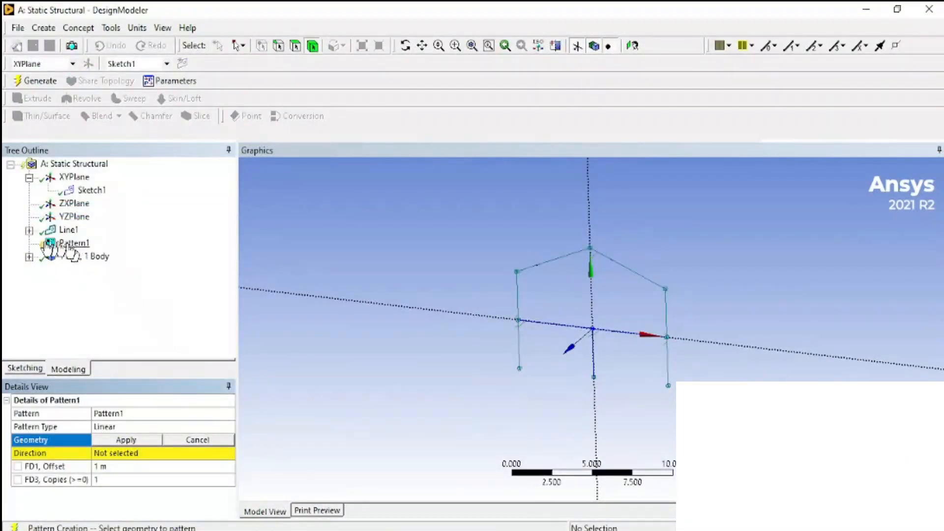
{"action": "left_click", "coordinate": [92, 190]}
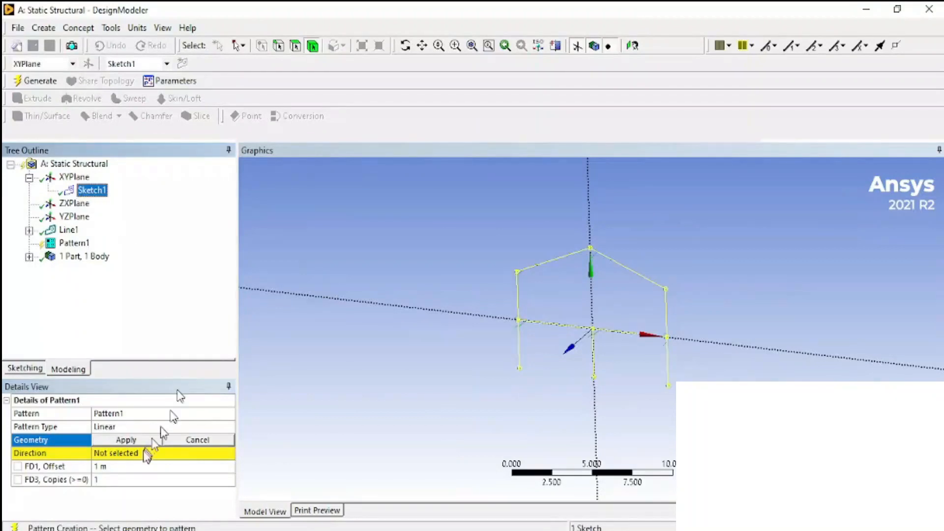
{"action": "left_click", "coordinate": [129, 446]}
- Set the pattern offset to 6 m, take the XYPlane normal as direction, and try to generate the pattern
{"action": "left_click", "coordinate": [117, 465]}
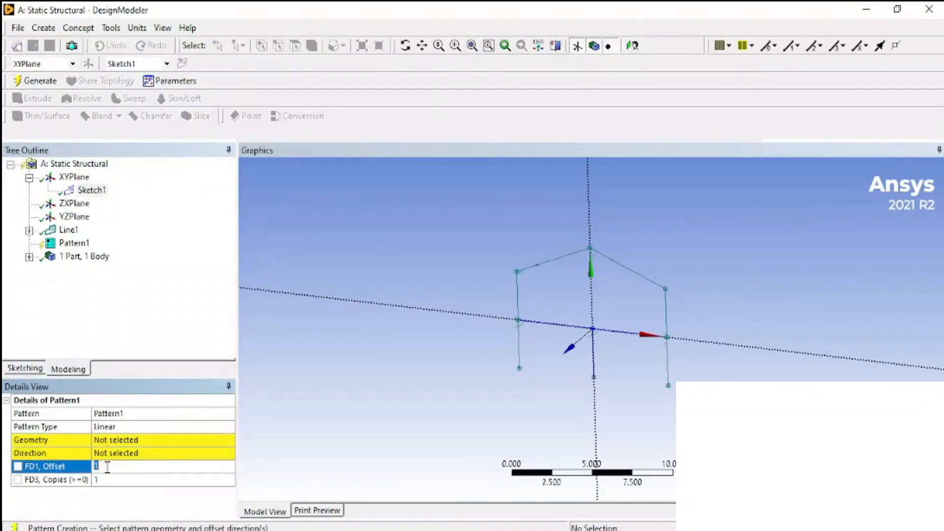
{"action": "left_click", "coordinate": [98, 466]}
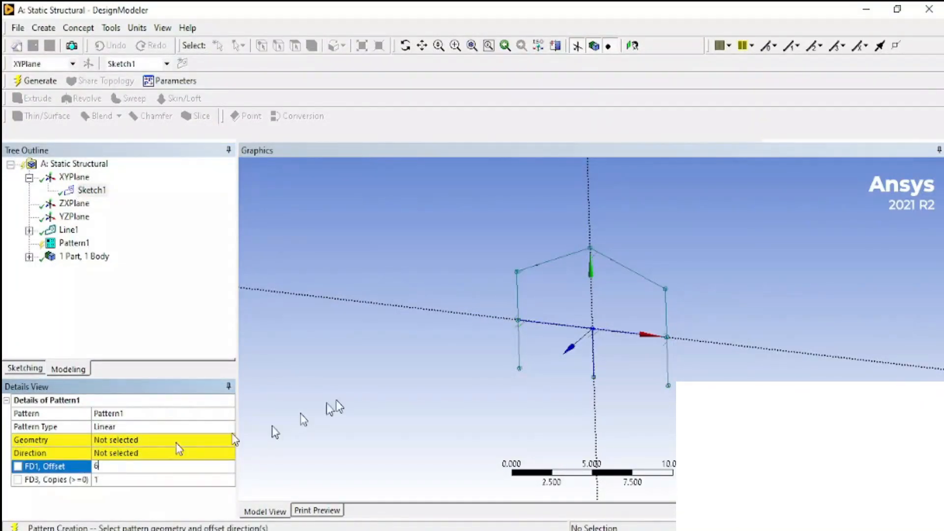
{"action": "left_click", "coordinate": [126, 453]}
{"action": "left_click", "coordinate": [74, 177]}
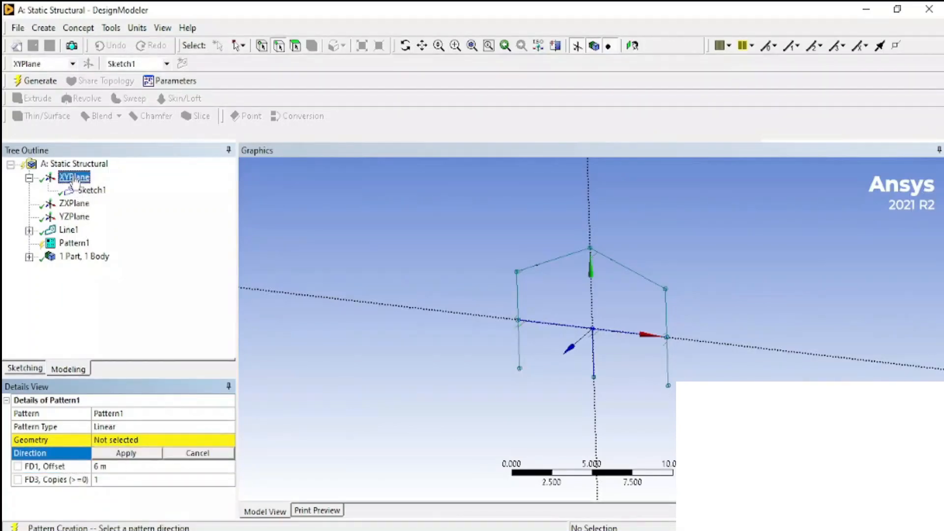
{"action": "left_click", "coordinate": [126, 454]}
{"action": "middle_click_drag", "start_coordinate": [315, 403], "coordinate": [360, 424]}
{"action": "left_click", "coordinate": [27, 81]}
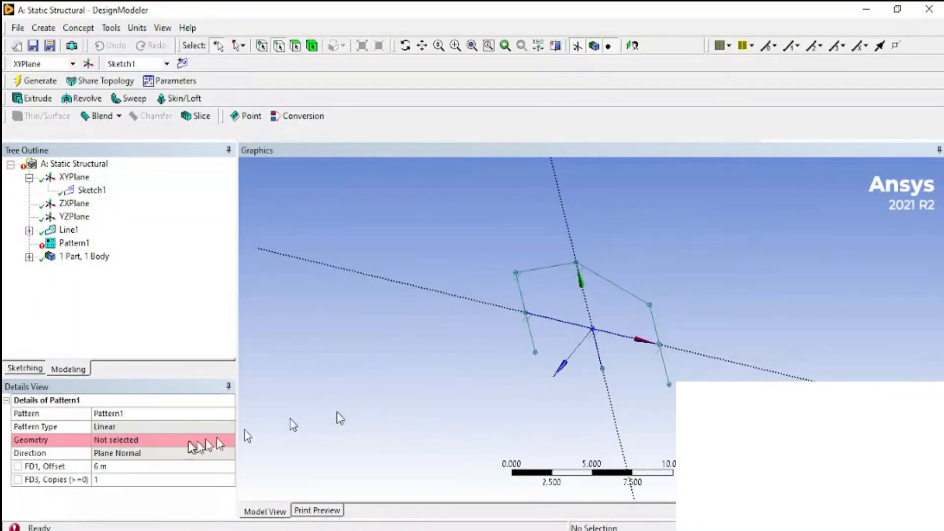
- Try to assign the frame sketch to the missing geometry of the linear pattern
{"action": "left_click", "coordinate": [150, 439]}
{"action": "left_click", "coordinate": [91, 190]}
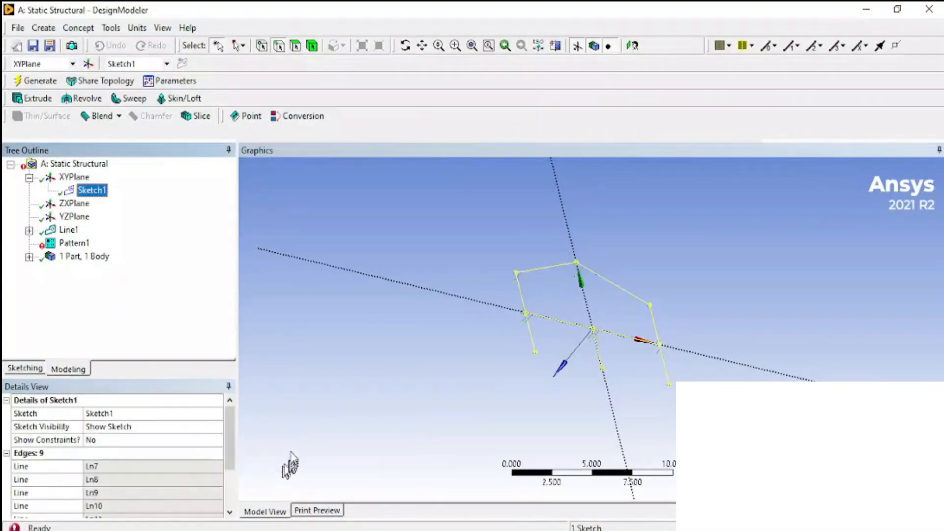
{"action": "mouse_move", "coordinate": [452, 420]}
{"action": "middle_mouse_down"}
{"action": "mouse_move", "coordinate": [421, 390]}
{"action": "mouse_move", "coordinate": [402, 399]}
{"action": "middle_mouse_up"}
{"action": "left_click", "coordinate": [73, 243]}
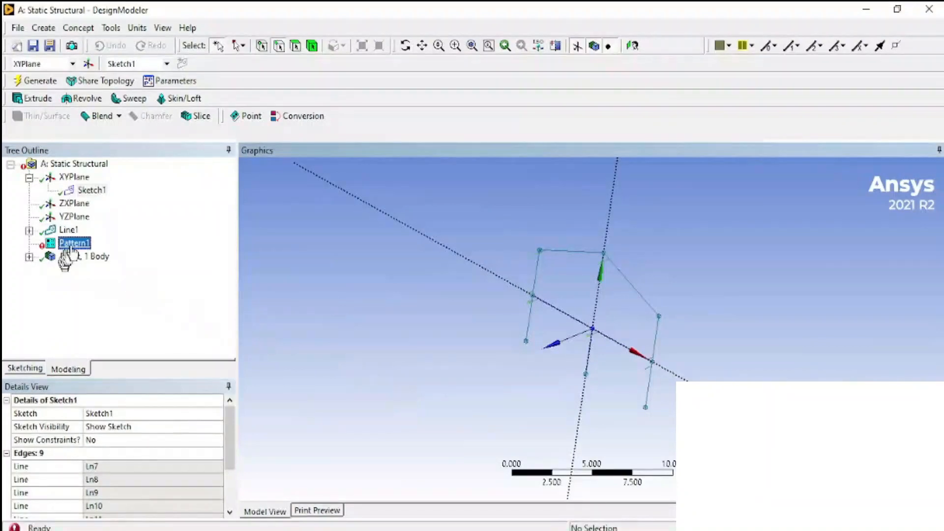
{"action": "left_click", "coordinate": [148, 439]}
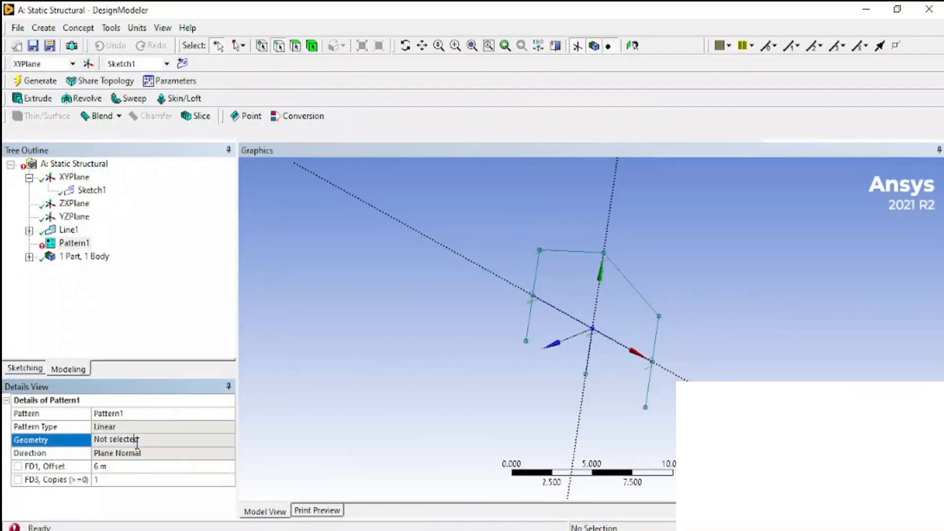
{"action": "left_click", "coordinate": [74, 177]}
{"action": "left_click", "coordinate": [74, 243]}
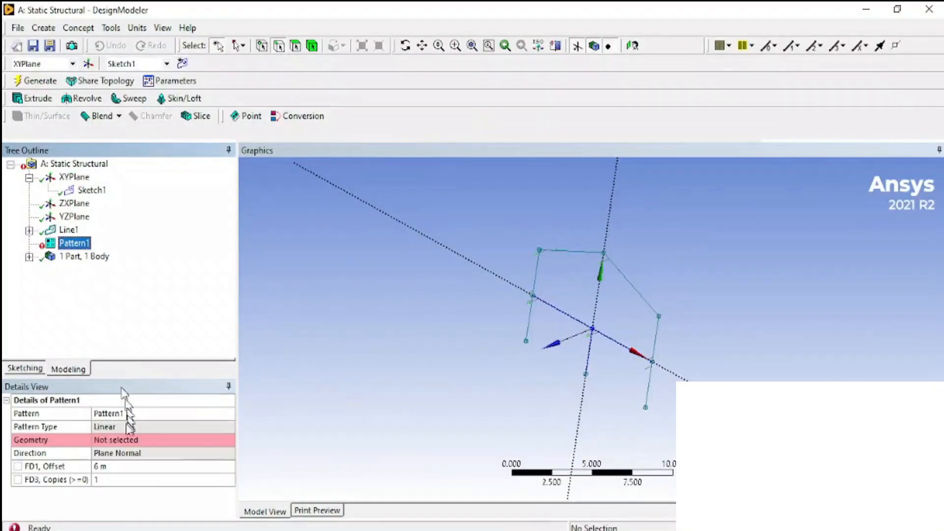
{"action": "left_click", "coordinate": [102, 452]}
- Delete the incomplete pattern feature from the model tree
{"action": "right_click", "coordinate": [75, 241]}
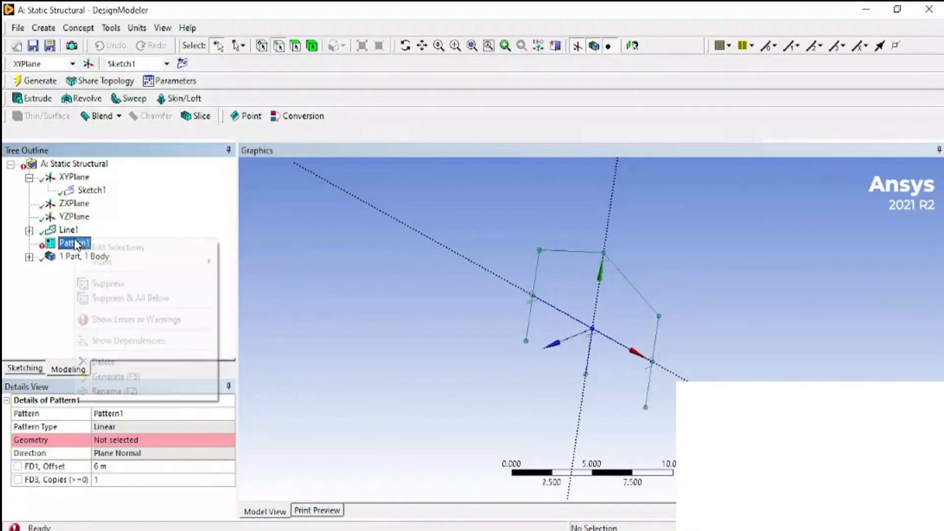
{"action": "left_click", "coordinate": [128, 361]}
{"action": "left_click", "coordinate": [434, 328]}
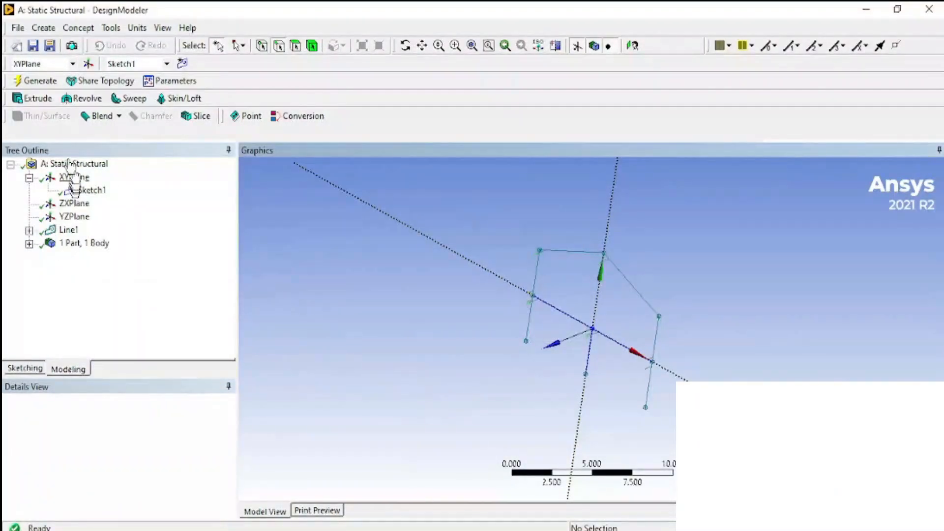
- Start another linear pattern and take the XYPlane normal as its direction, after trying the plane as its geometry
{"action": "left_click", "coordinate": [43, 28]}
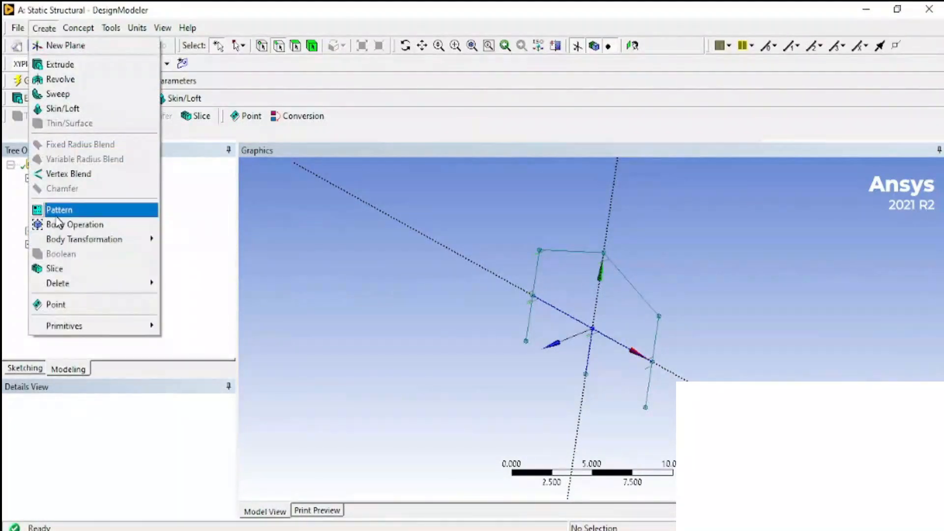
{"action": "left_click", "coordinate": [63, 209]}
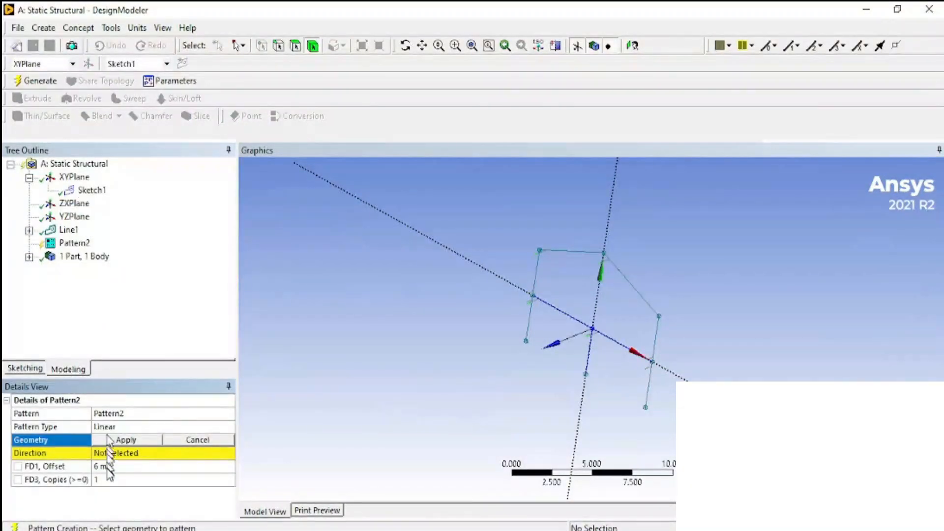
{"action": "left_click", "coordinate": [74, 177]}
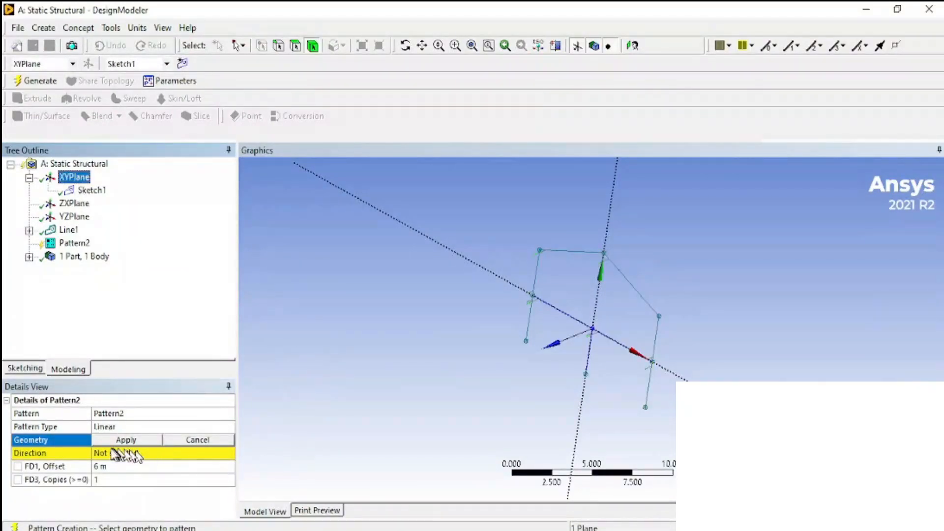
{"action": "left_click", "coordinate": [124, 453]}
{"action": "left_click", "coordinate": [78, 176]}
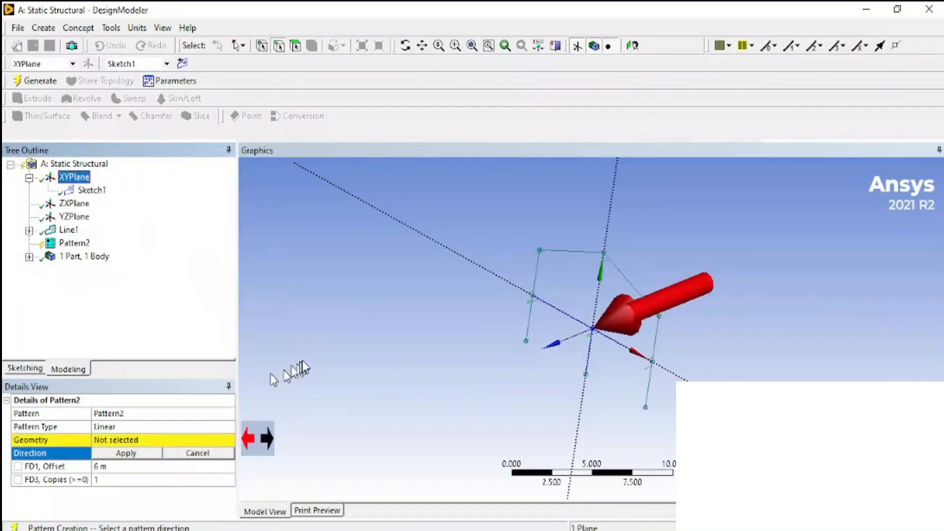
{"action": "mouse_move", "coordinate": [300, 362]}
{"action": "middle_mouse_down"}
{"action": "mouse_move", "coordinate": [287, 328]}
{"action": "mouse_move", "coordinate": [291, 349]}
{"action": "middle_mouse_up"}
{"action": "left_click", "coordinate": [108, 453]}
{"action": "left_click", "coordinate": [117, 426]}
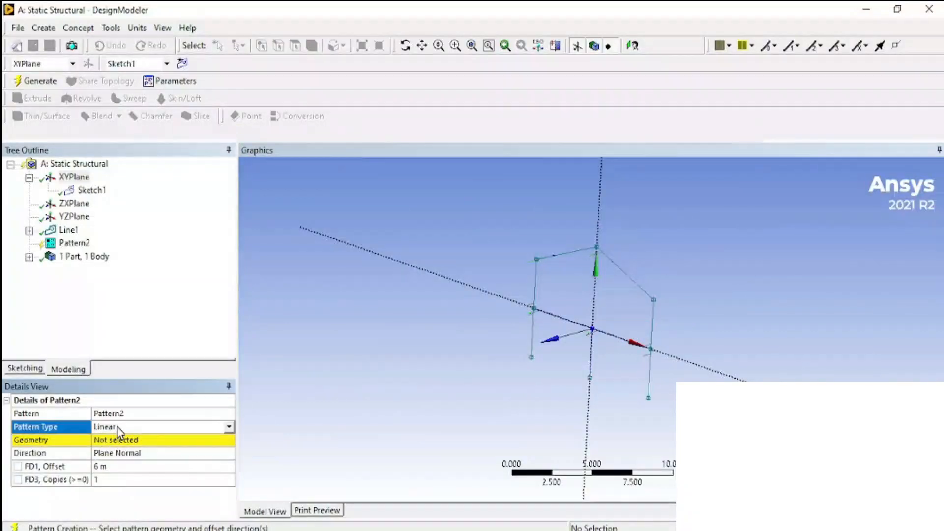
{"action": "left_click", "coordinate": [229, 427]}
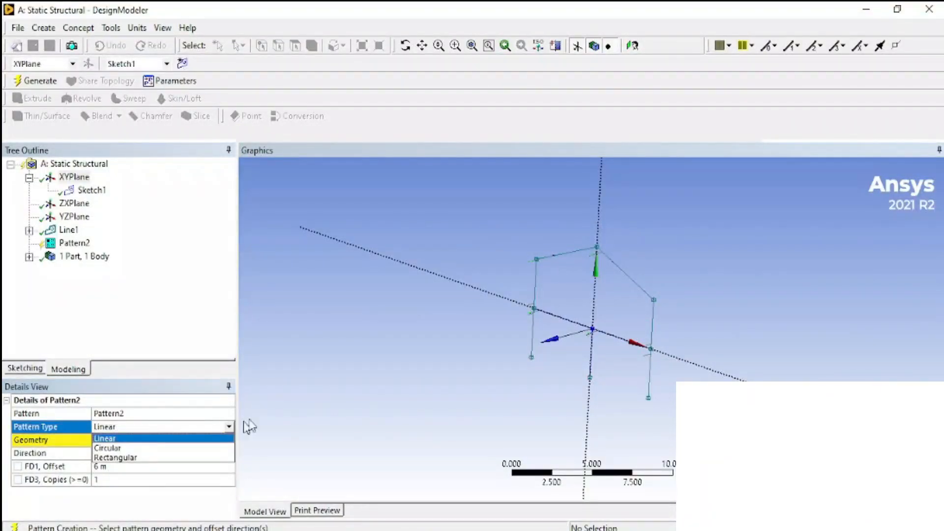
{"action": "left_click", "coordinate": [244, 419]}
{"action": "left_click", "coordinate": [85, 29]}
{"action": "left_click", "coordinate": [309, 285]}
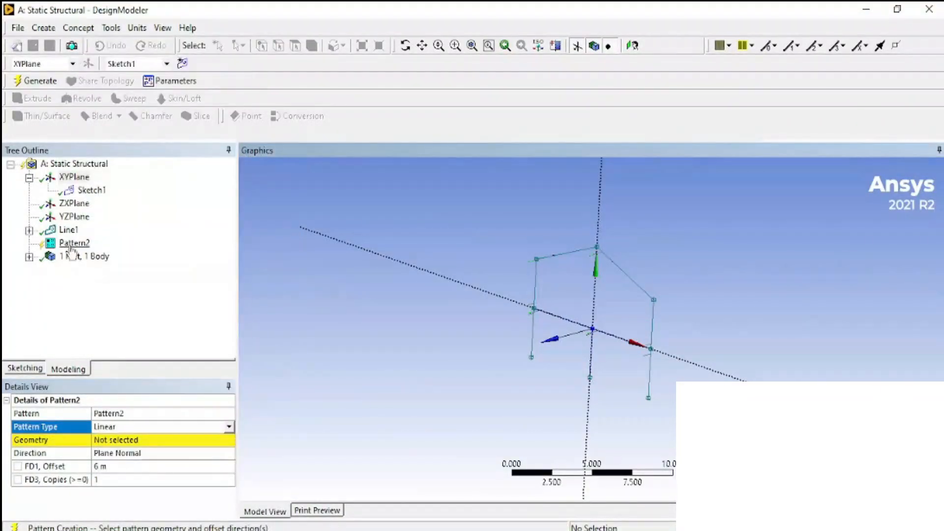
{"action": "left_click", "coordinate": [229, 427]}
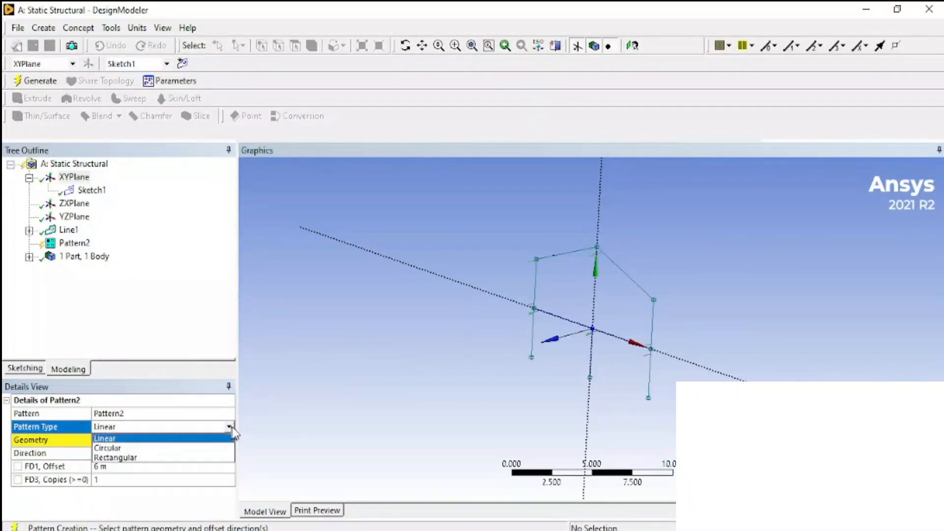
{"action": "left_click", "coordinate": [298, 414]}
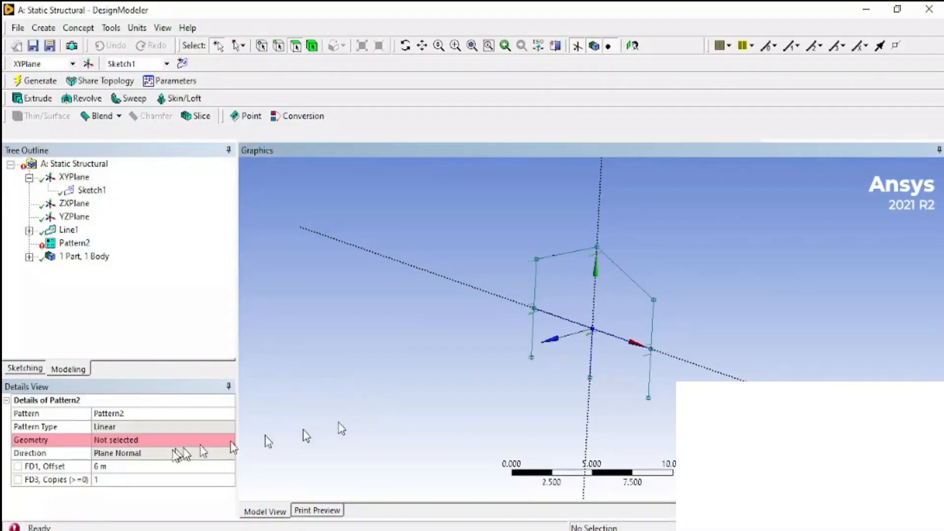
- Try to assign Sketch1 as the missing geometry of the linear pattern
{"action": "left_click", "coordinate": [115, 440]}
{"action": "left_click", "coordinate": [133, 452]}
{"action": "left_click", "coordinate": [91, 191]}
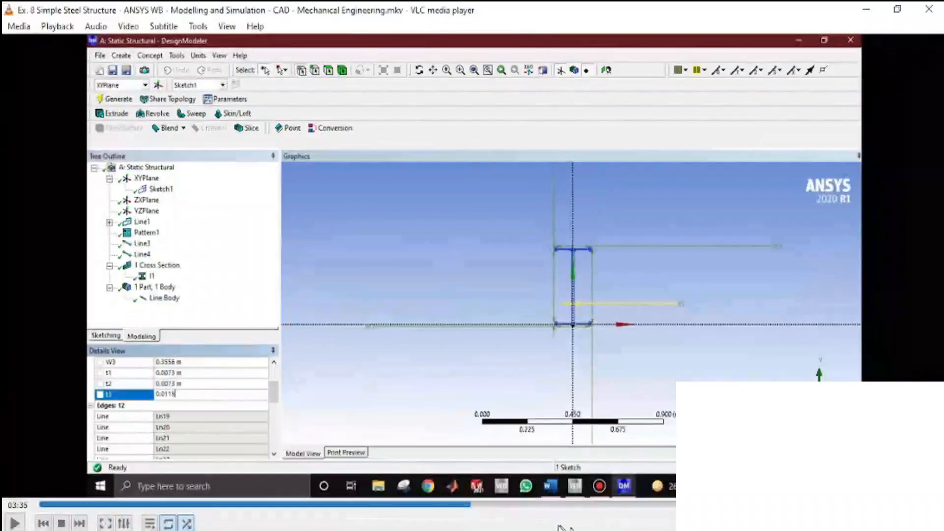
- Switch to VLC media player, review how the reference video selects the pattern geometry, and return to DesignModeler
{"action": "left_click_drag", "start_coordinate": [455, 511], "coordinate": [290, 512]}
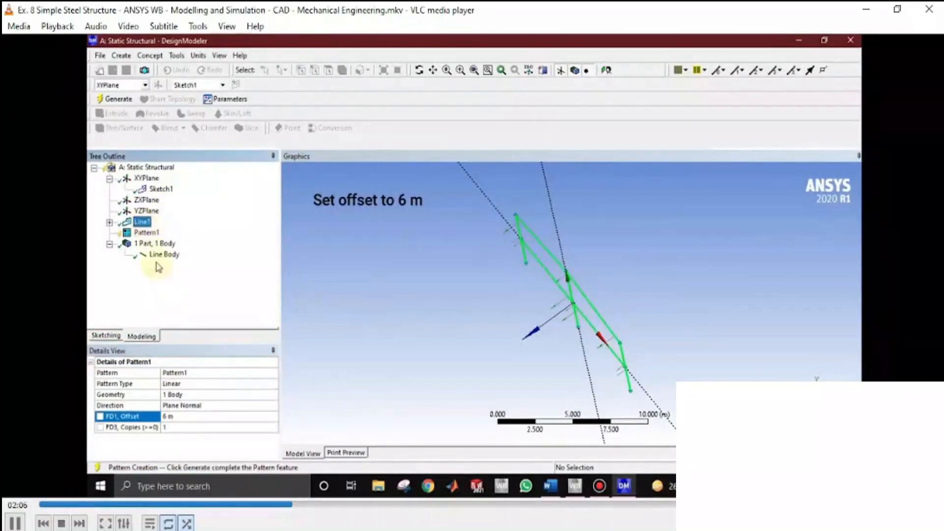
{"action": "key", "text": "space"}
{"action": "key", "text": "alt+Tab"}
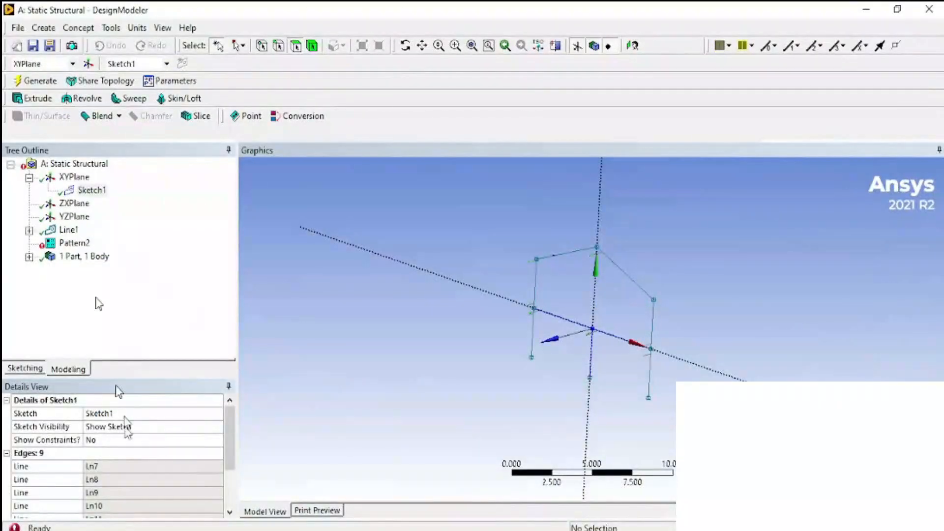
- Delete the linear pattern that has no geometry assigned from the model tree
{"action": "left_click", "coordinate": [74, 243]}
{"action": "left_click", "coordinate": [169, 439]}
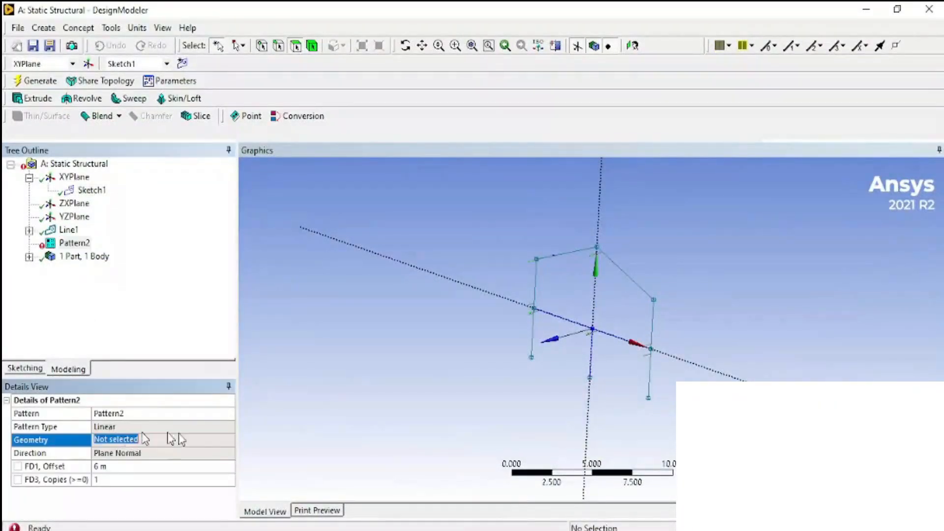
{"action": "right_click", "coordinate": [74, 243]}
{"action": "left_click", "coordinate": [106, 369]}
{"action": "left_click", "coordinate": [429, 326]}
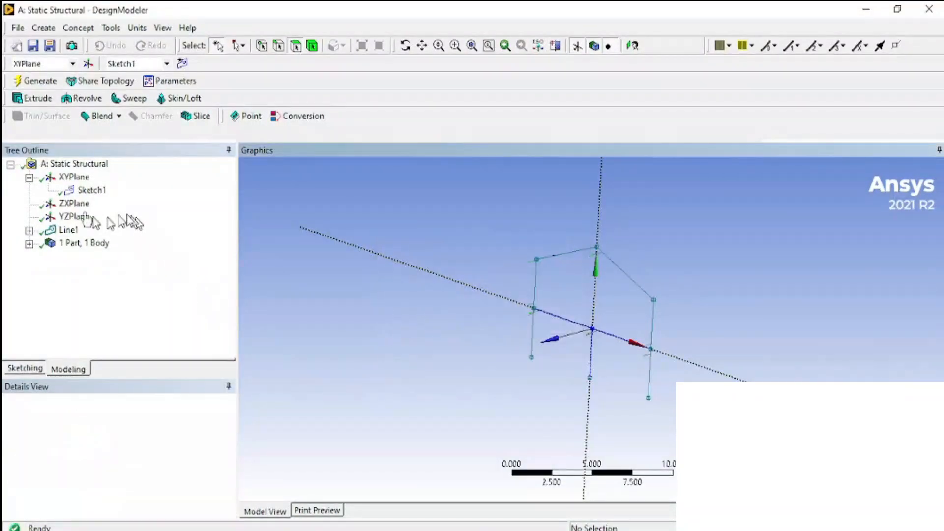
- Create a new linear pattern feature and set its direction to the XYPlane normal
{"action": "left_click", "coordinate": [44, 28]}
{"action": "left_click", "coordinate": [59, 209]}
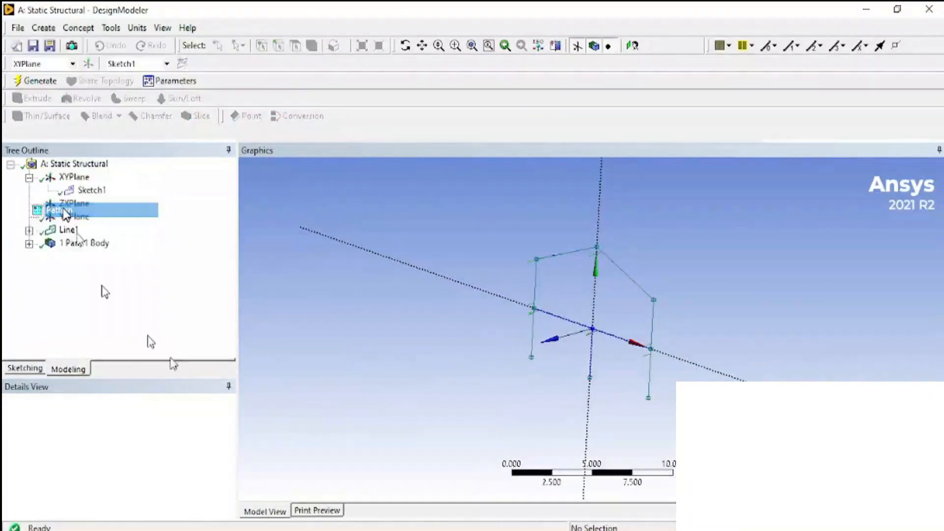
{"action": "left_click", "coordinate": [68, 230]}
{"action": "left_click", "coordinate": [139, 442]}
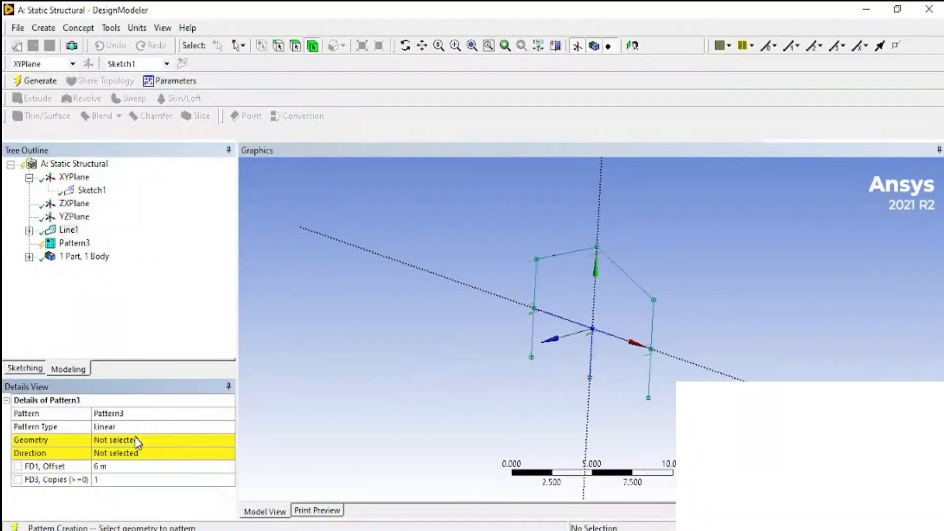
{"action": "left_click", "coordinate": [66, 246]}
{"action": "left_click", "coordinate": [119, 452]}
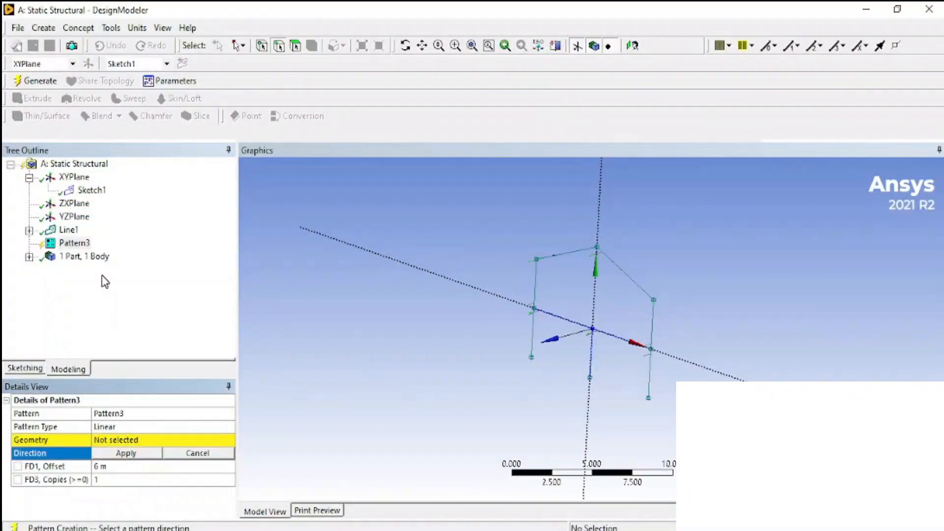
{"action": "left_click", "coordinate": [73, 178]}
{"action": "left_click", "coordinate": [126, 452]}
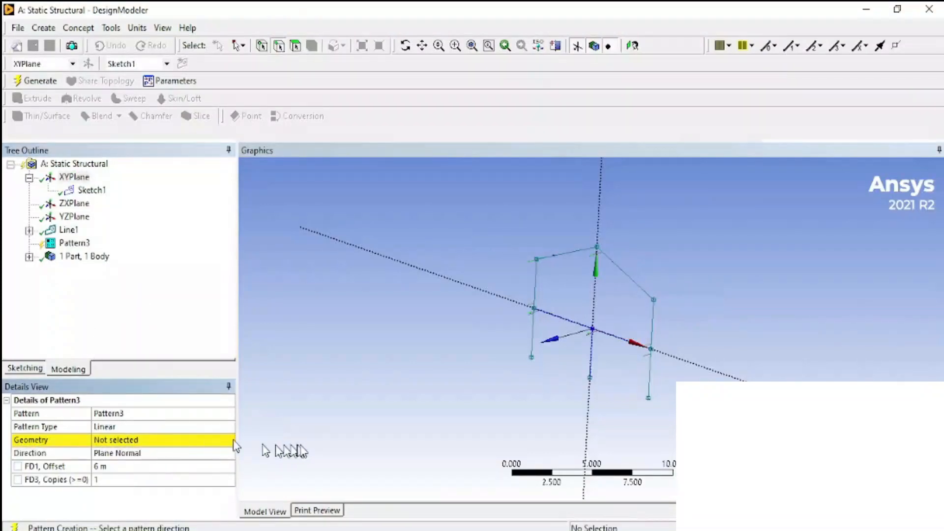
- Try to use the sketch under Line1 as the pattern's geometry
{"action": "left_click", "coordinate": [62, 440]}
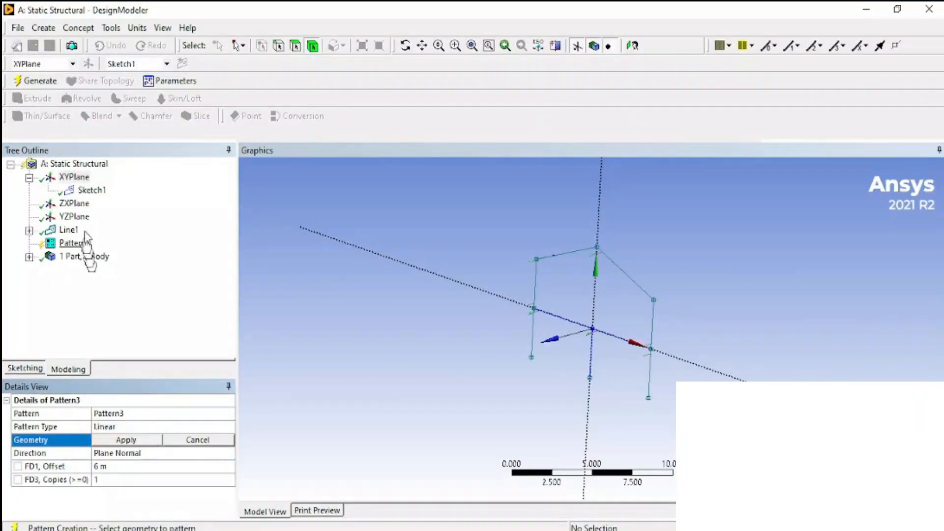
{"action": "left_click", "coordinate": [29, 230]}
{"action": "left_click", "coordinate": [90, 243]}
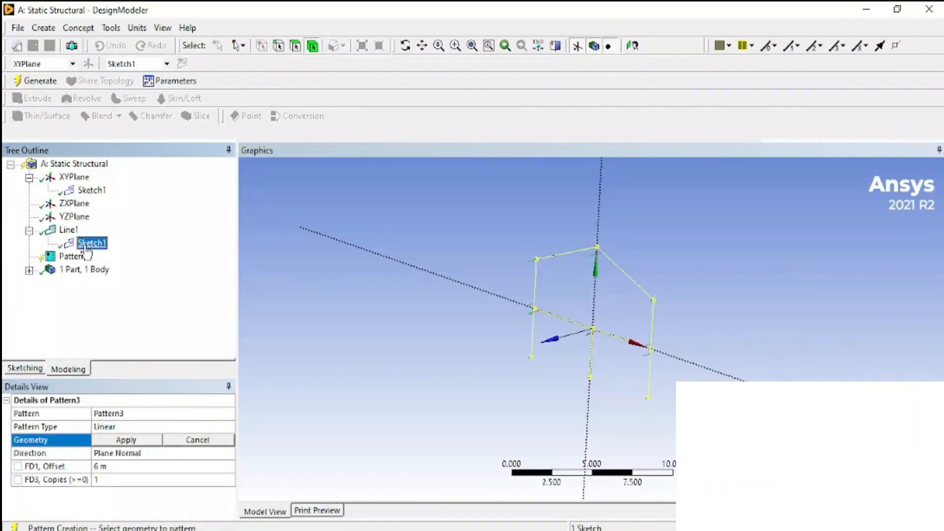
{"action": "left_click", "coordinate": [126, 439]}
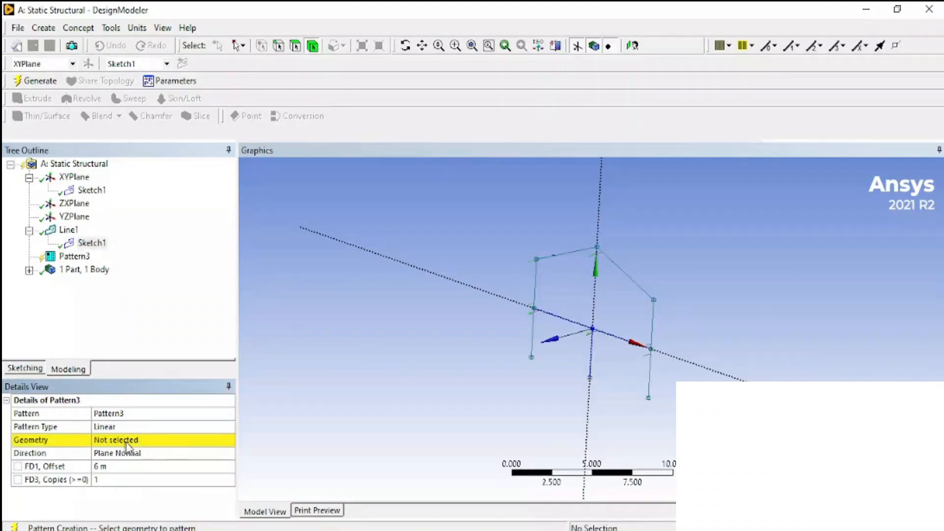
- Assign the frame's Line Body as the pattern geometry and generate the pattern with one copy at 6 m offset
{"action": "left_click", "coordinate": [30, 270]}
{"action": "left_click", "coordinate": [177, 440]}
{"action": "left_click", "coordinate": [96, 283]}
{"action": "left_click", "coordinate": [153, 439]}
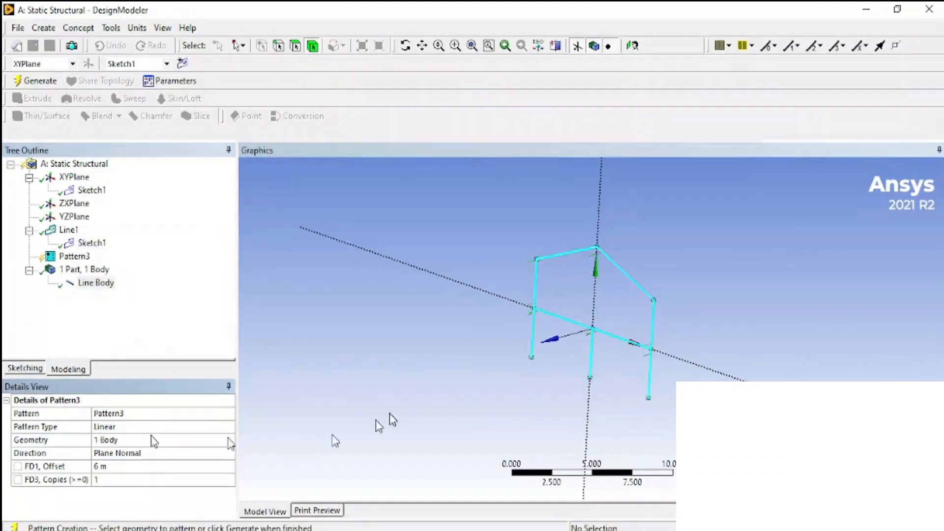
{"action": "middle_click_drag", "start_coordinate": [365, 386], "coordinate": [369, 354]}
{"action": "left_click", "coordinate": [35, 80]}
{"action": "left_click", "coordinate": [79, 28]}
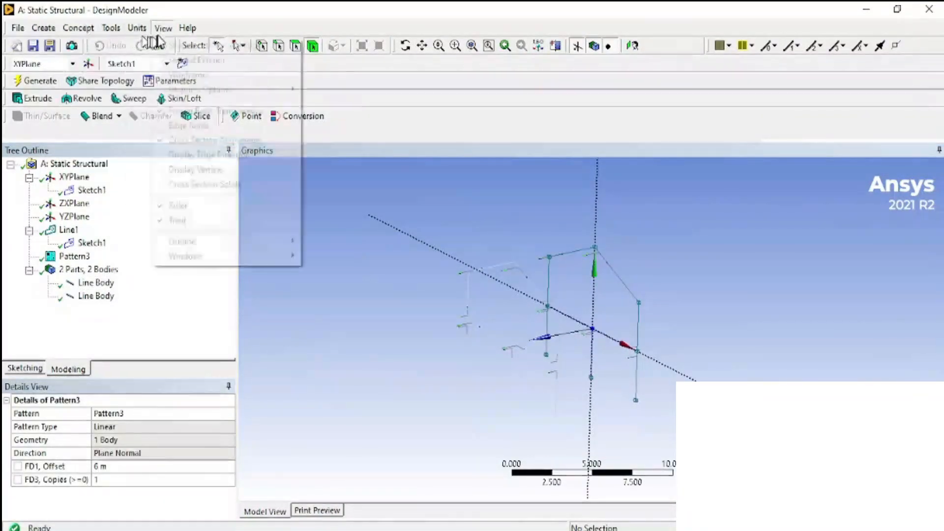
{"action": "mouse_move", "coordinate": [162, 30]}
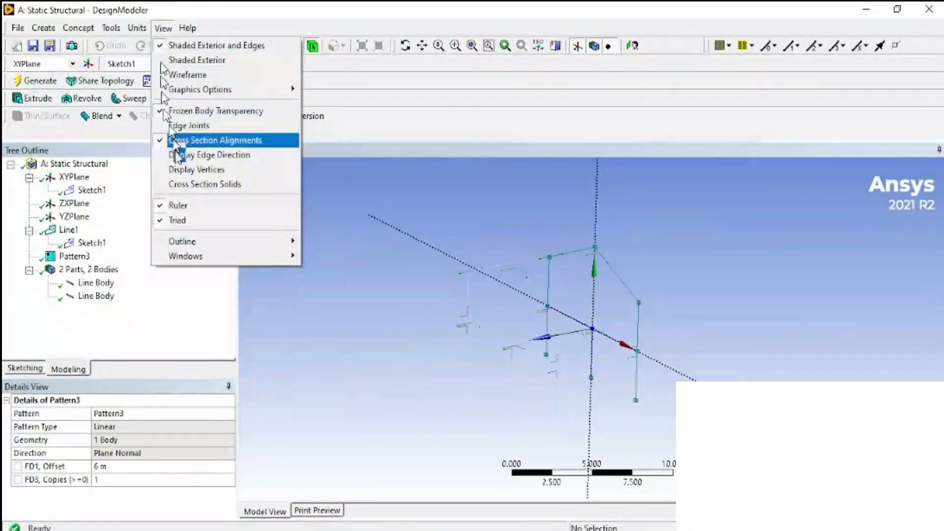
{"action": "mouse_move", "coordinate": [73, 31]}
{"action": "mouse_move", "coordinate": [125, 182]}
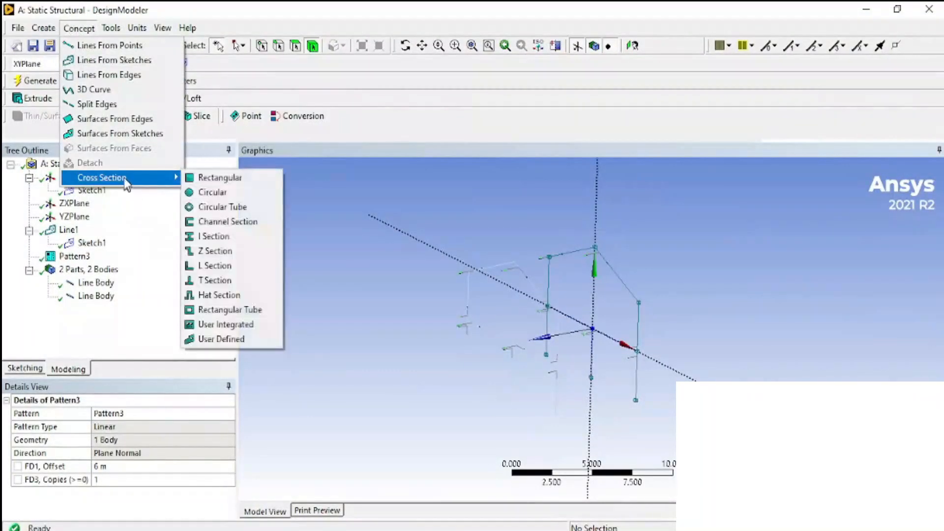
{"action": "left_click", "coordinate": [344, 244]}
{"action": "left_click", "coordinate": [161, 28]}
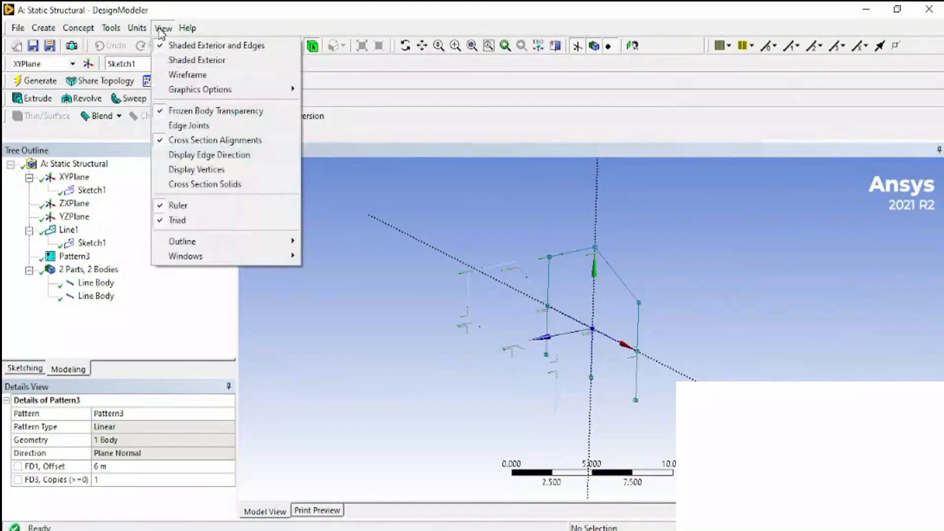
{"action": "left_click", "coordinate": [216, 111]}
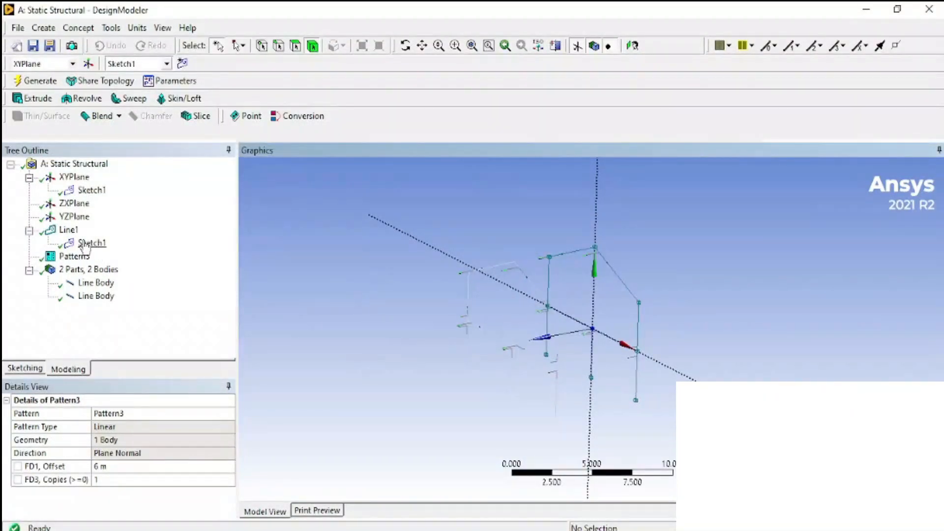
- Start a Lines From Points feature and join the original and patterned frames at one eave and at the ridge
{"action": "left_click", "coordinate": [78, 28]}
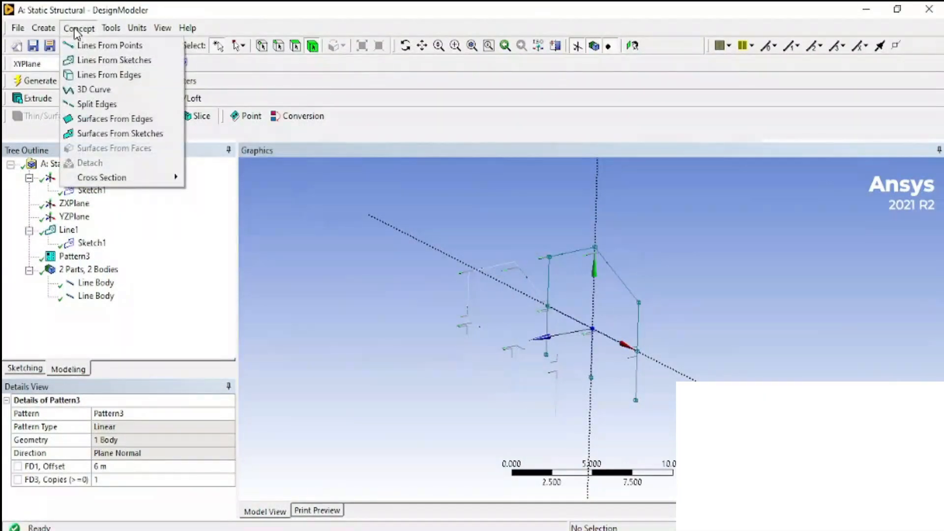
{"action": "left_click", "coordinate": [118, 50]}
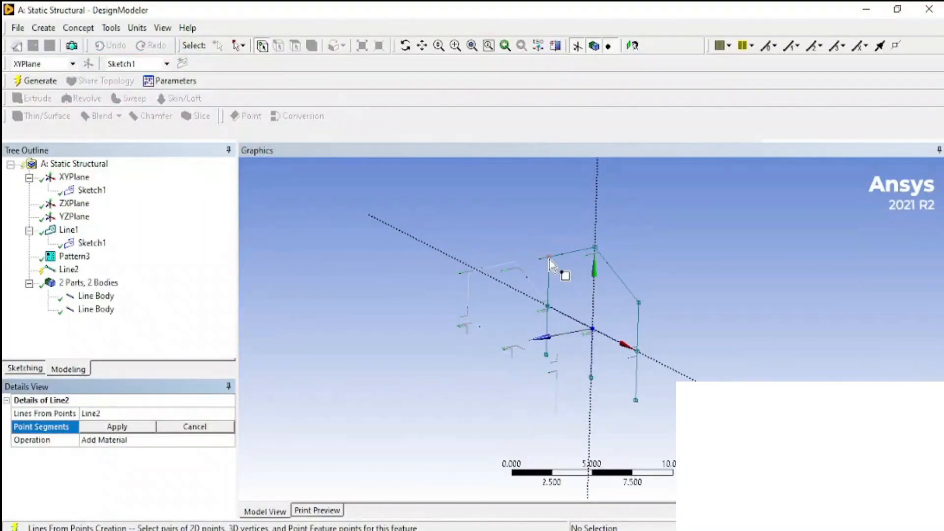
{"action": "left_click_drag", "start_coordinate": [549, 260], "coordinate": [462, 273]}
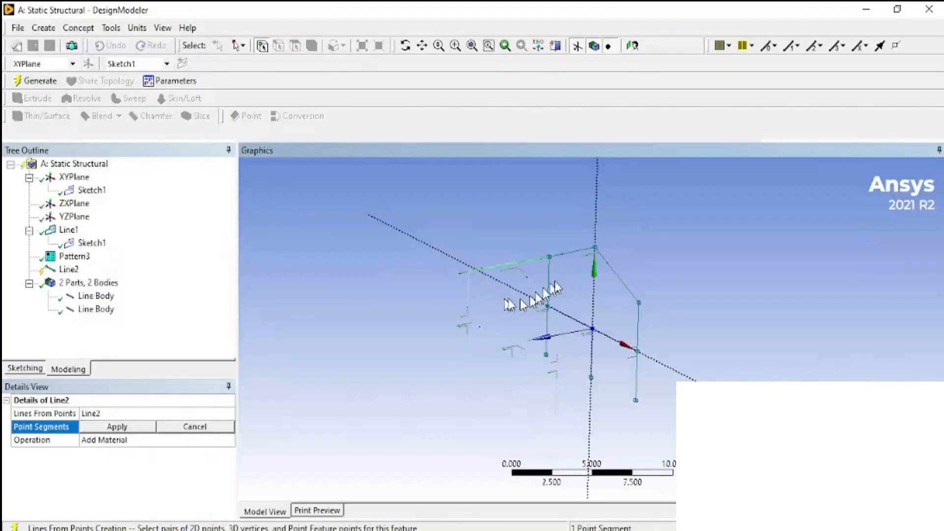
{"action": "left_click", "coordinate": [515, 264]}
{"action": "middle_click_drag", "start_coordinate": [481, 331], "coordinate": [445, 335]}
- Join both frames at the other eave and the floor-beam end below it, and line the patterned frame's lower column there
{"action": "left_click", "coordinate": [614, 308]}
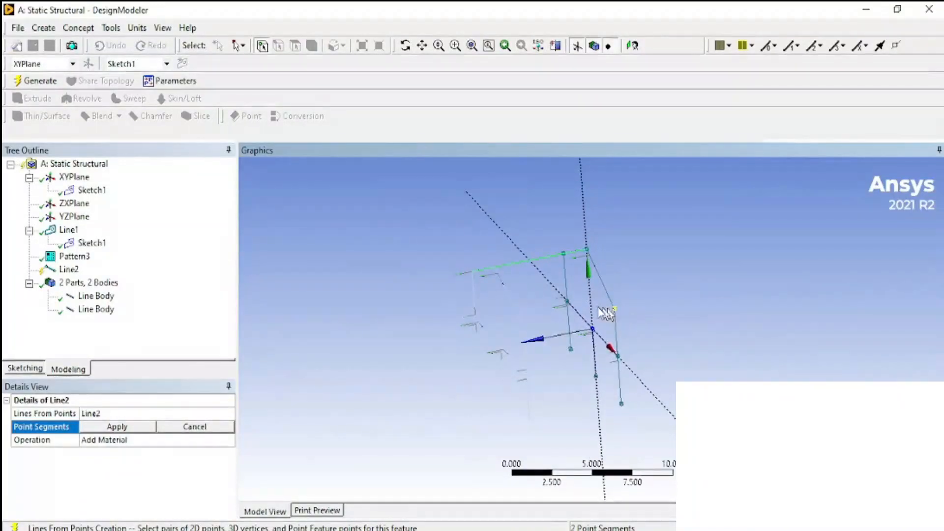
{"action": "middle_click_drag", "start_coordinate": [444, 374], "coordinate": [597, 253]}
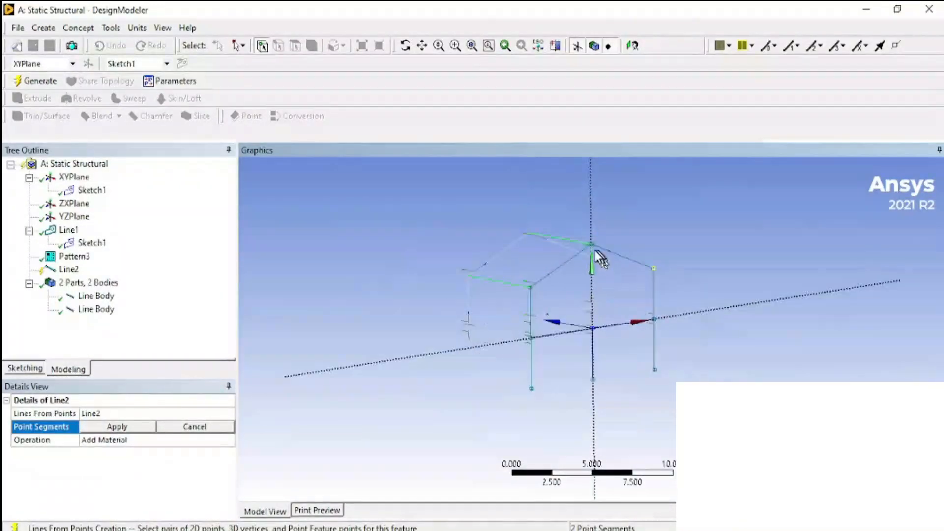
{"action": "left_click", "coordinate": [654, 322]}
{"action": "middle_click_drag", "start_coordinate": [604, 368], "coordinate": [651, 393]}
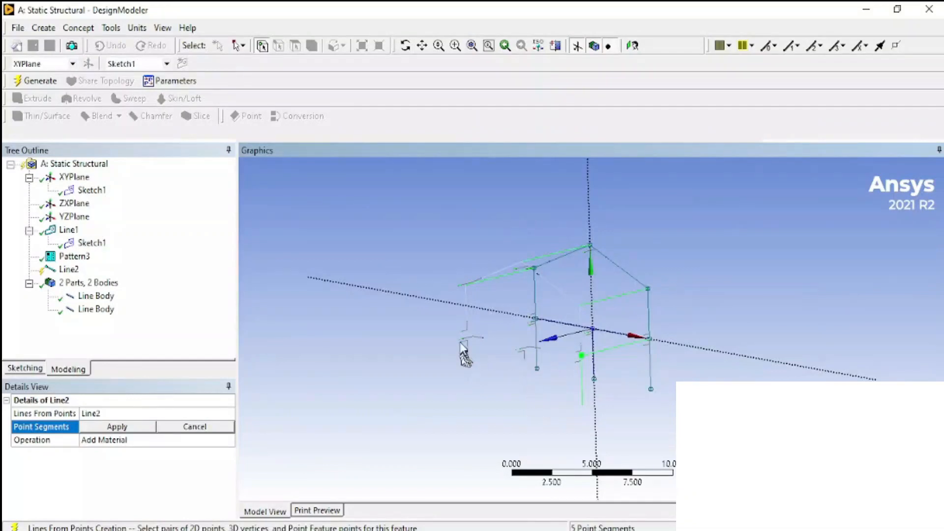
- Add point segments for the patterned frame's floor beam, its remaining lower columns and the floor-level connection at the other side
{"action": "middle_click_drag", "start_coordinate": [468, 355], "coordinate": [521, 326]}
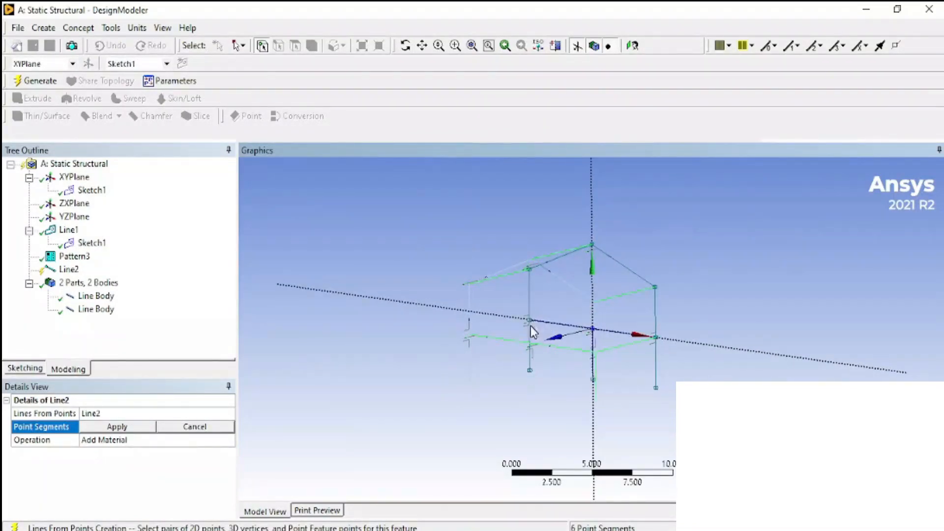
{"action": "middle_click_drag", "start_coordinate": [484, 362], "coordinate": [533, 323]}
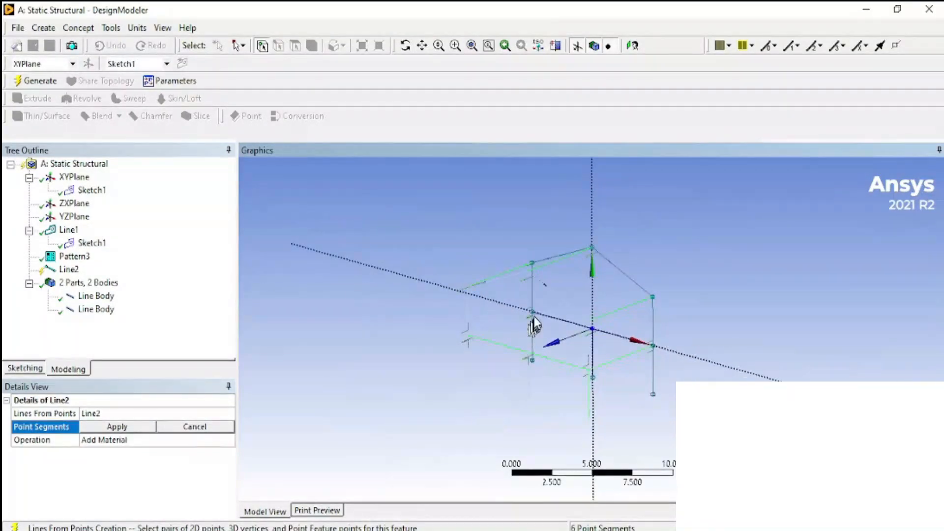
{"action": "left_click", "coordinate": [468, 338]}
{"action": "middle_click_drag", "start_coordinate": [520, 373], "coordinate": [543, 374]}
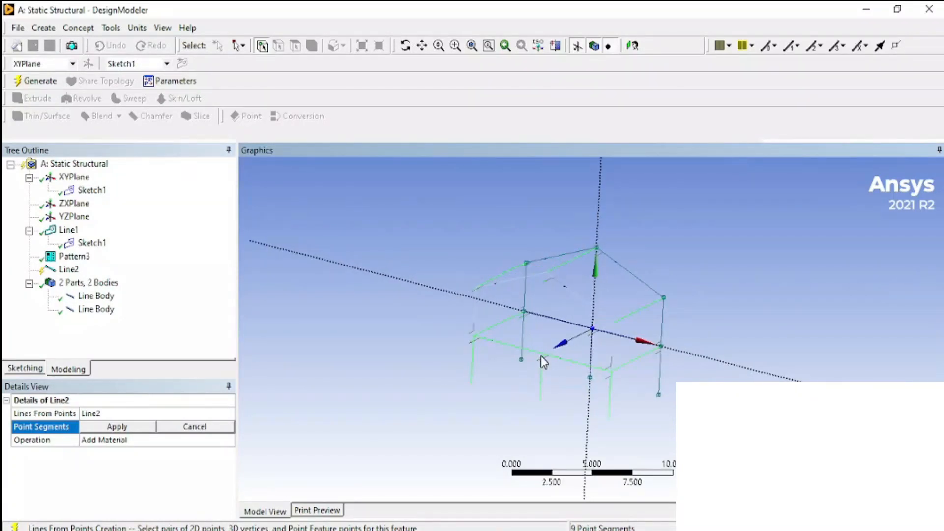
{"action": "left_click", "coordinate": [593, 359]}
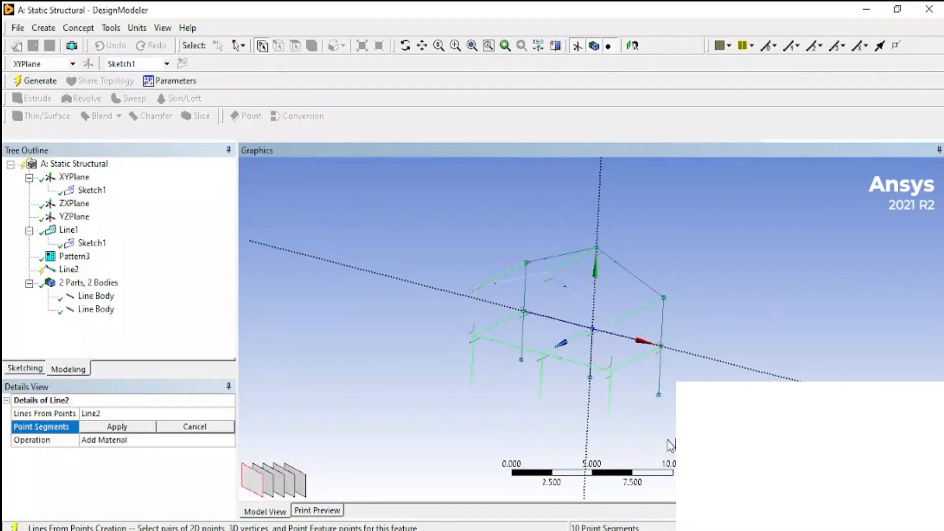
- Add the remaining upright, mid-floor connection and diagonal from the origin to the patterned ridge, then apply the 13 point segments and generate
{"action": "middle_click_drag", "start_coordinate": [530, 324], "coordinate": [564, 268]}
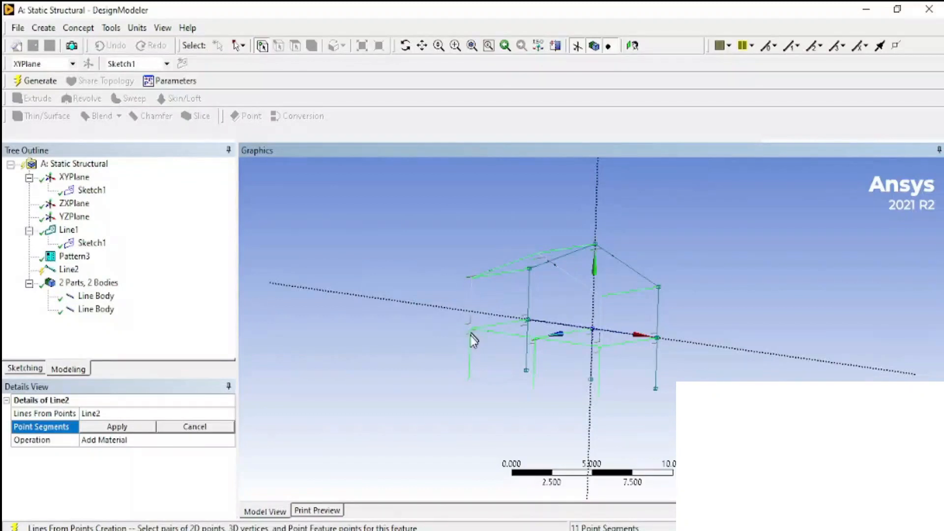
{"action": "middle_click_drag", "start_coordinate": [476, 289], "coordinate": [605, 337]}
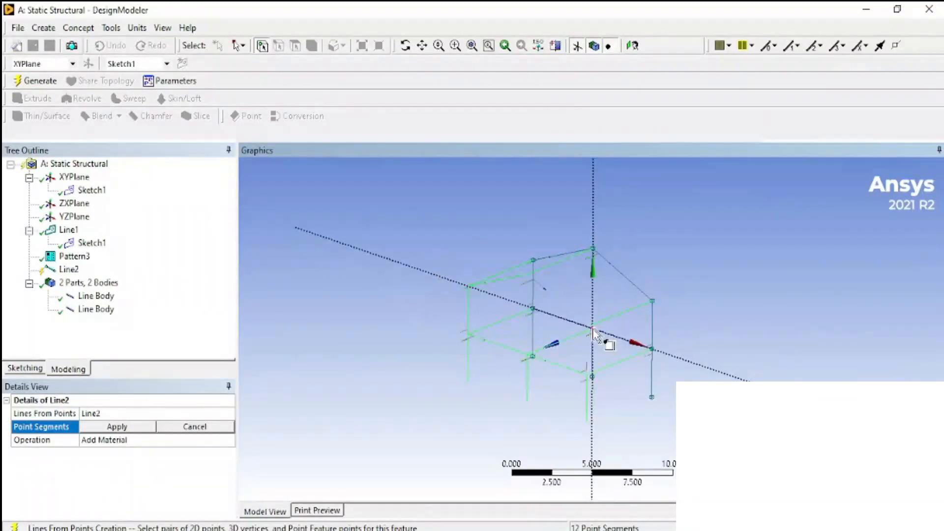
{"action": "left_click", "coordinate": [587, 327]}
{"action": "left_click", "coordinate": [528, 275]}
{"action": "middle_click_drag", "start_coordinate": [677, 399], "coordinate": [682, 436]}
{"action": "left_click", "coordinate": [142, 426]}
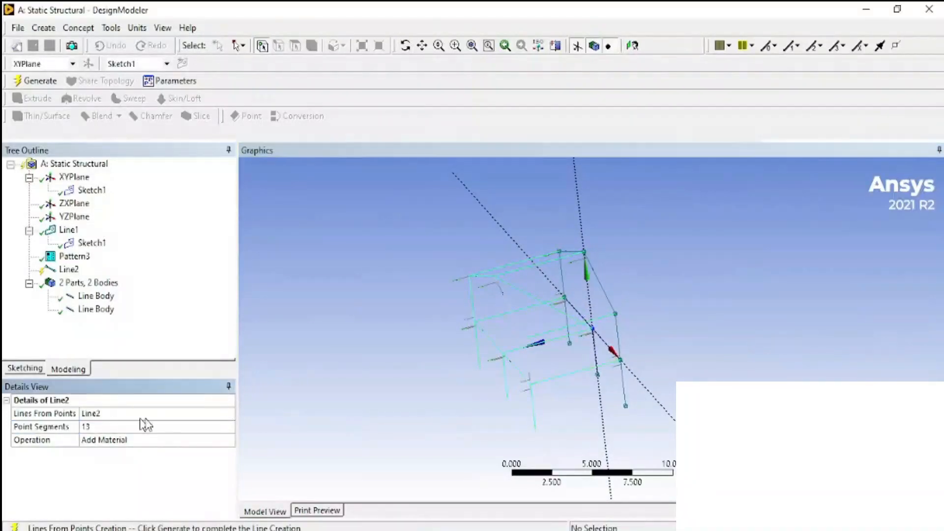
{"action": "middle_click_drag", "start_coordinate": [375, 326], "coordinate": [199, 355]}
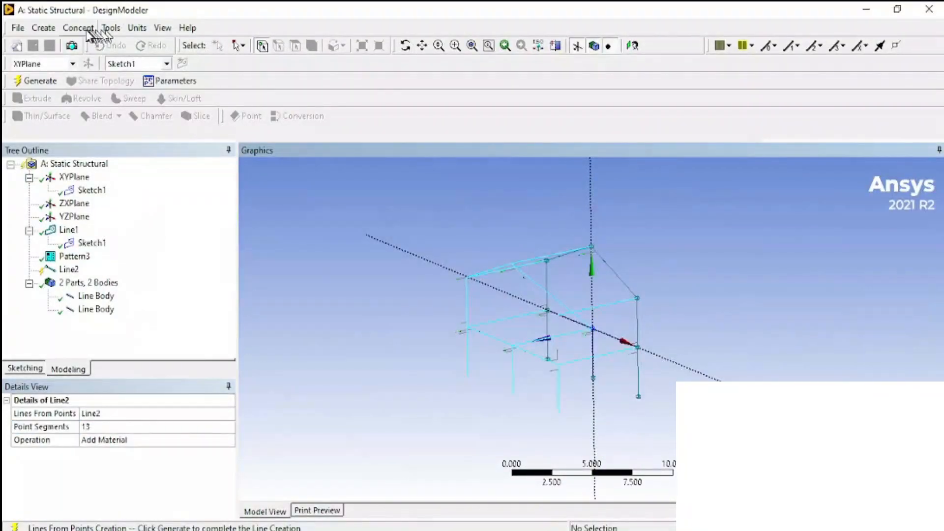
{"action": "left_click", "coordinate": [37, 81]}
- Create an I-shaped cross section and set W1 and W2 to 0.1715 m and W3 to 0.3556 m
{"action": "left_click", "coordinate": [78, 28]}
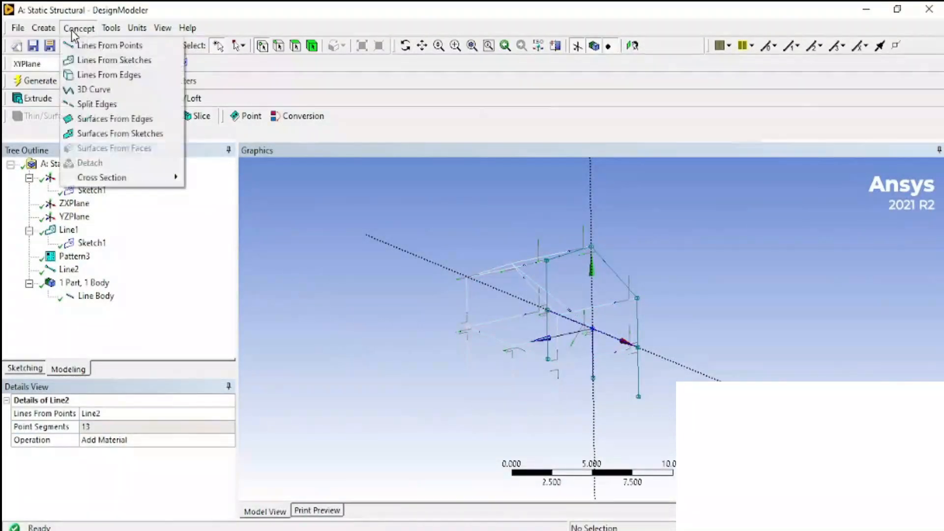
{"action": "mouse_move", "coordinate": [147, 177]}
{"action": "left_click", "coordinate": [216, 237]}
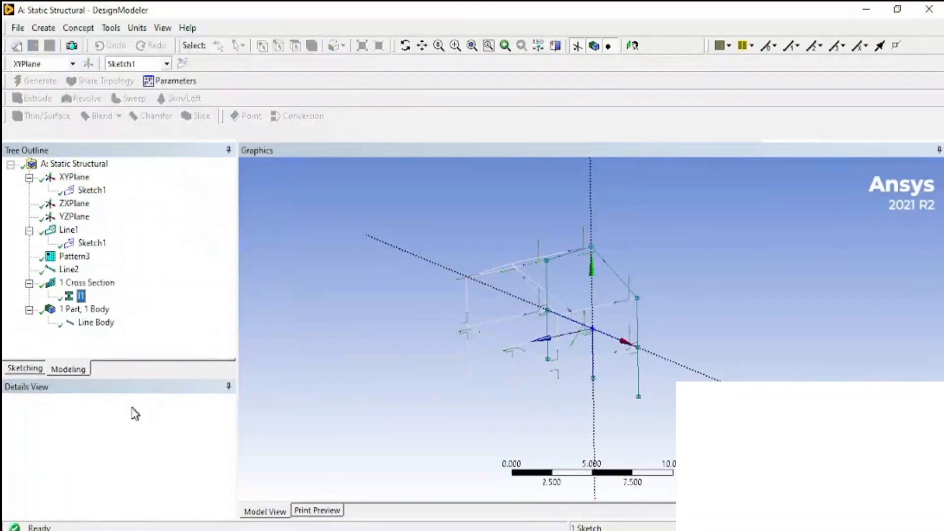
{"action": "left_click", "coordinate": [134, 452]}
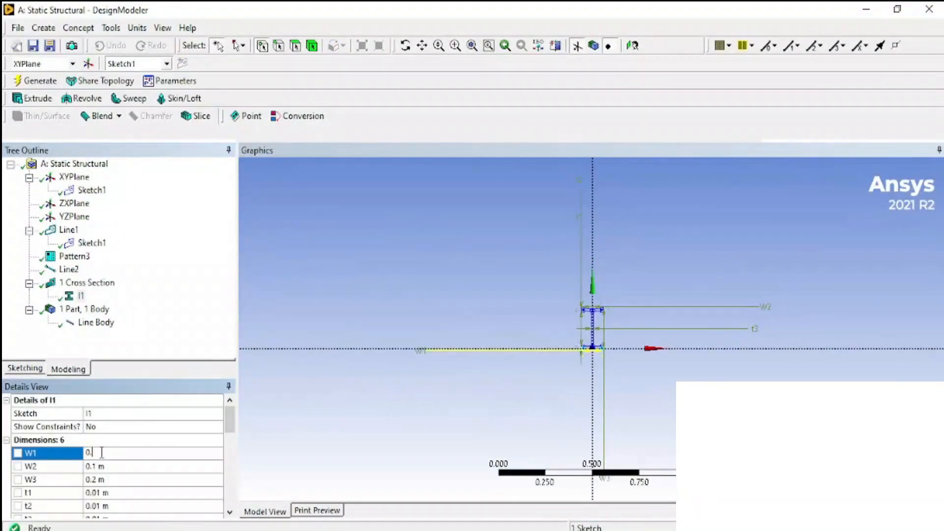
{"action": "type", "text": "0.1715"}
{"action": "left_click", "coordinate": [138, 465]}
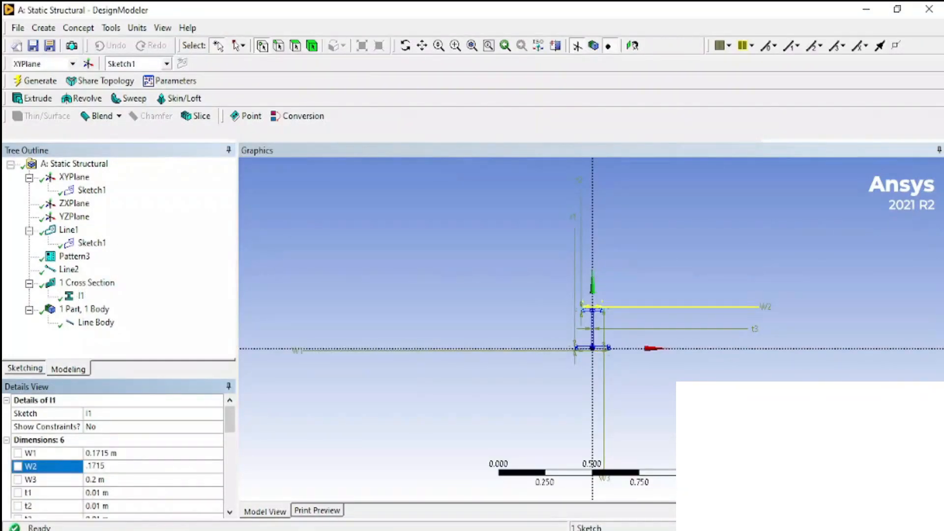
{"action": "type", "text": ".1715"}
{"action": "left_click", "coordinate": [144, 481]}
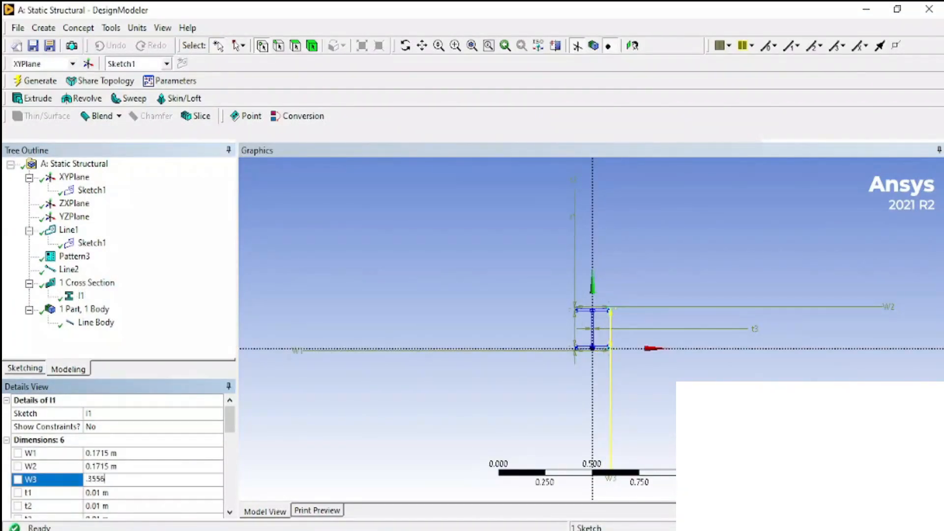
- Set the I section's flange thicknesses t1 and t2 to 0.0073 m and its web thickness t3 to 0.0115 m
{"action": "left_click", "coordinate": [155, 491]}
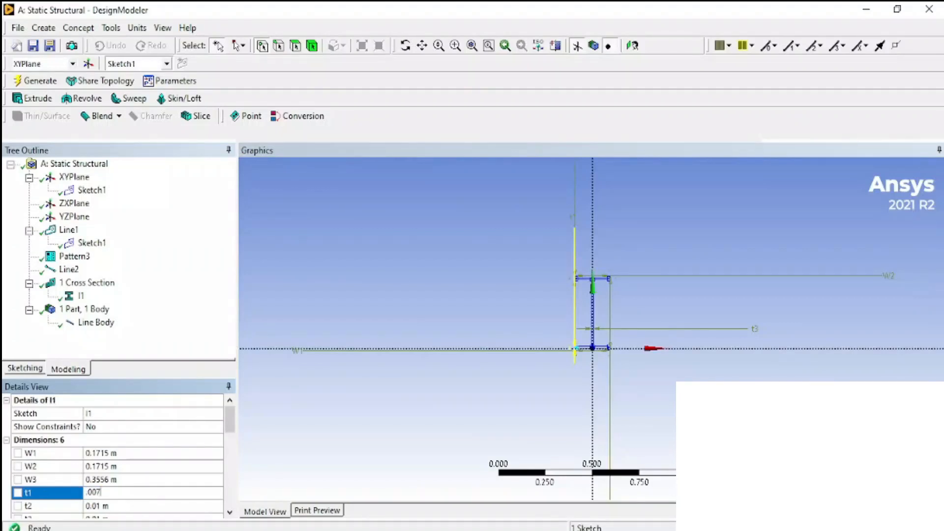
{"action": "left_click", "coordinate": [163, 502]}
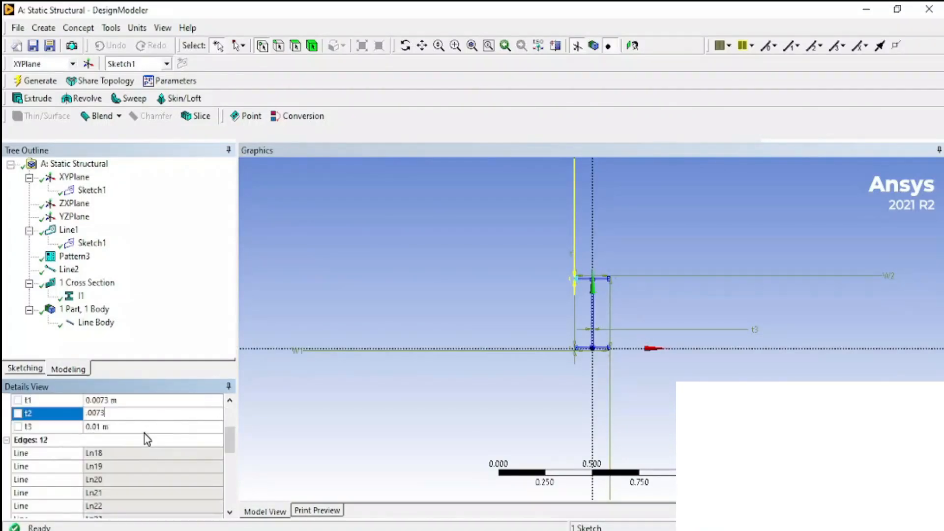
{"action": "left_click", "coordinate": [144, 430]}
{"action": "scroll", "coordinate": [148, 510], "scroll_direction": "down", "scroll_amount": 3}
{"action": "left_click", "coordinate": [131, 426]}
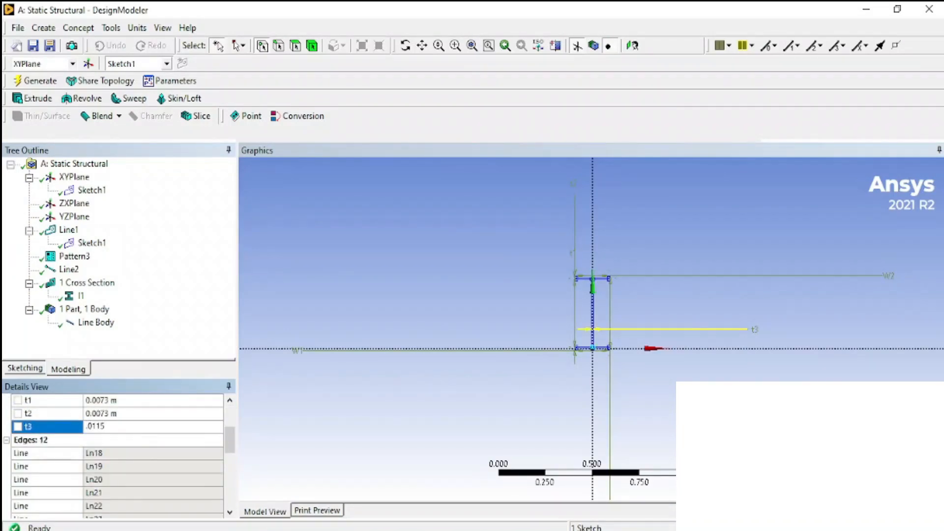
{"action": "left_click", "coordinate": [330, 415]}
- Assign the I1 cross section to the Line Body
{"action": "left_click", "coordinate": [96, 322]}
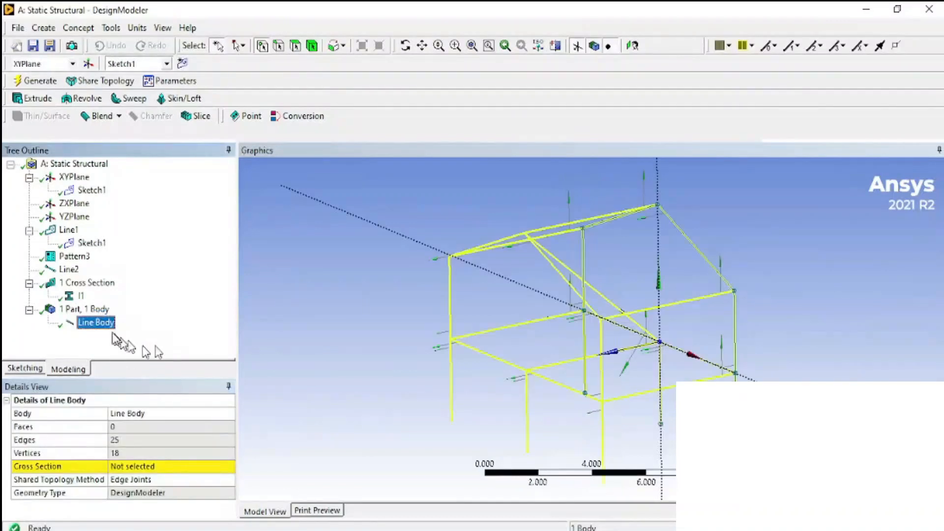
{"action": "left_click", "coordinate": [164, 465]}
{"action": "left_click", "coordinate": [226, 466]}
{"action": "left_click", "coordinate": [312, 408]}
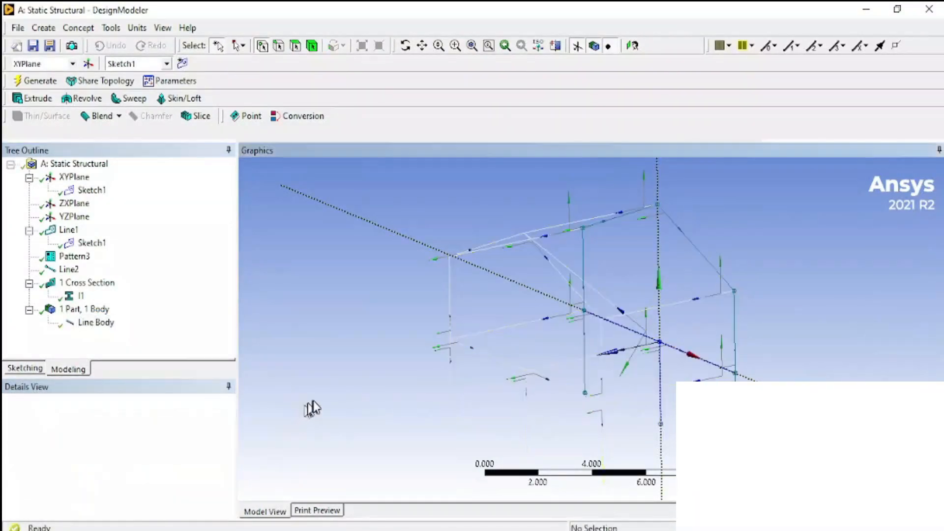
{"action": "middle_click_drag", "start_coordinate": [314, 328], "coordinate": [427, 378]}
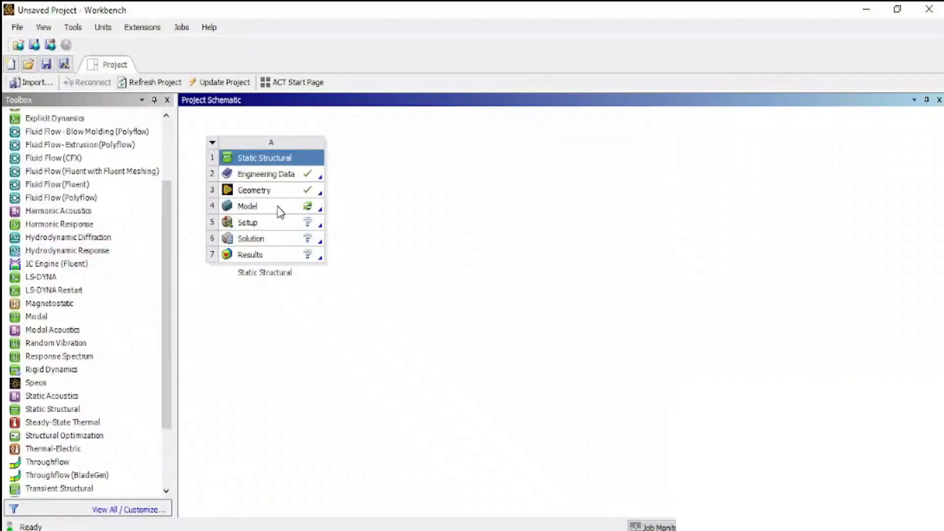
- Open the Static Structural system's Model in Mechanical and review the properties of the Line Body under Geometry
{"action": "double_click", "coordinate": [280, 209]}
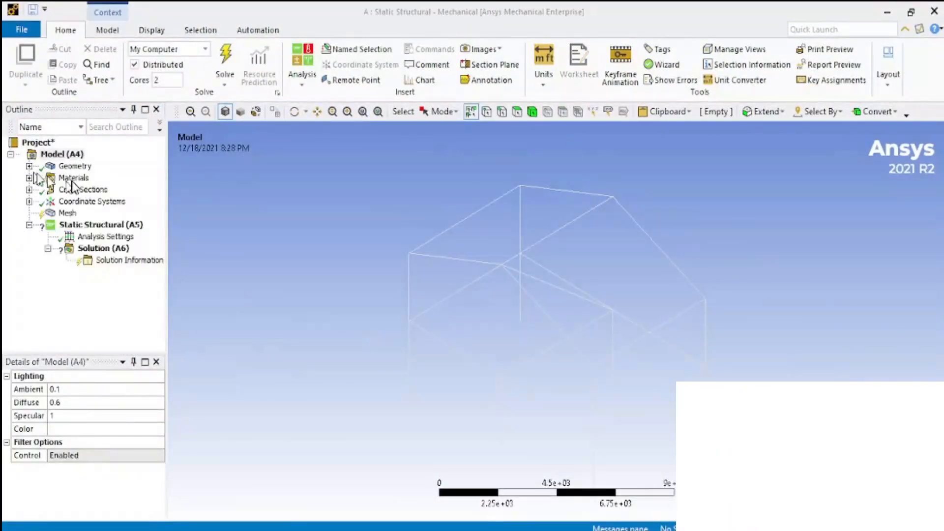
{"action": "double_click", "coordinate": [74, 166]}
{"action": "left_click", "coordinate": [71, 178]}
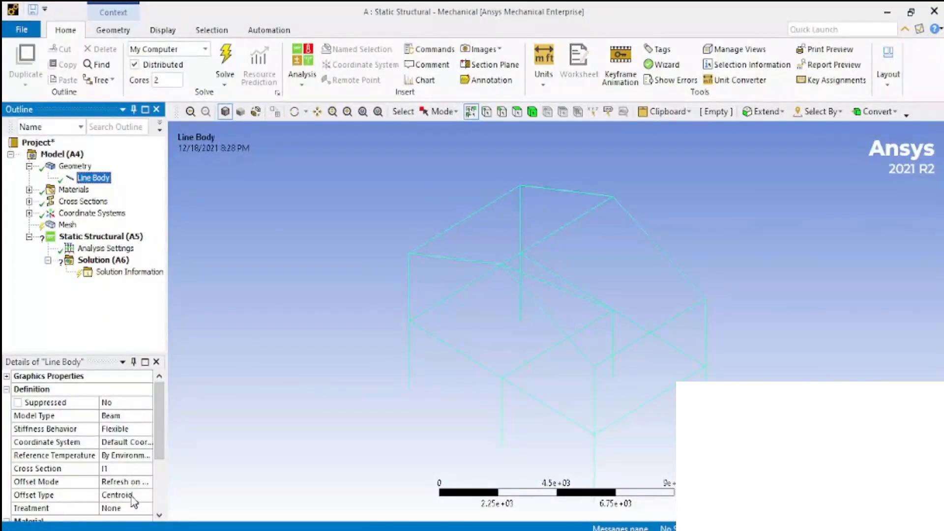
{"action": "scroll", "coordinate": [131, 491], "scroll_direction": "down", "scroll_amount": 5}
- Generate the frame's mesh with the default settings and inspect the meshed beams
{"action": "right_click", "coordinate": [83, 214]}
{"action": "right_click", "coordinate": [67, 225]}
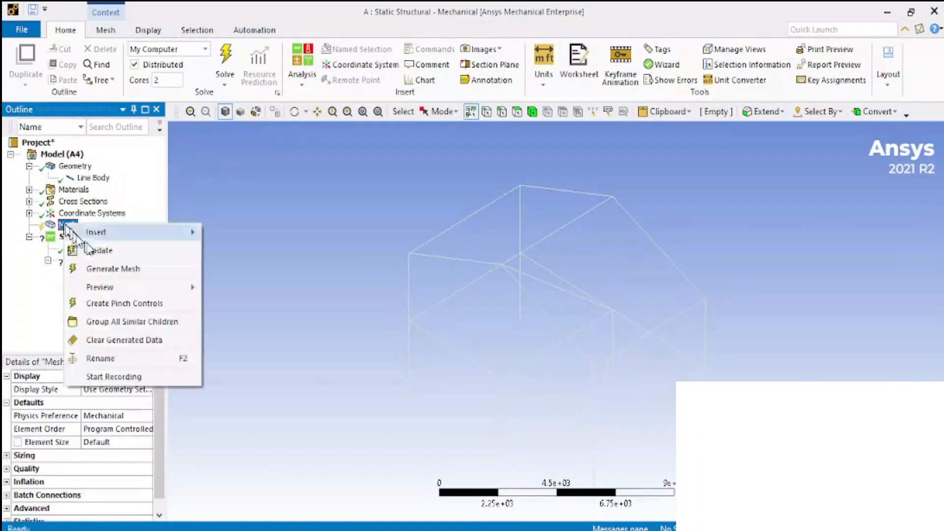
{"action": "left_click", "coordinate": [113, 268]}
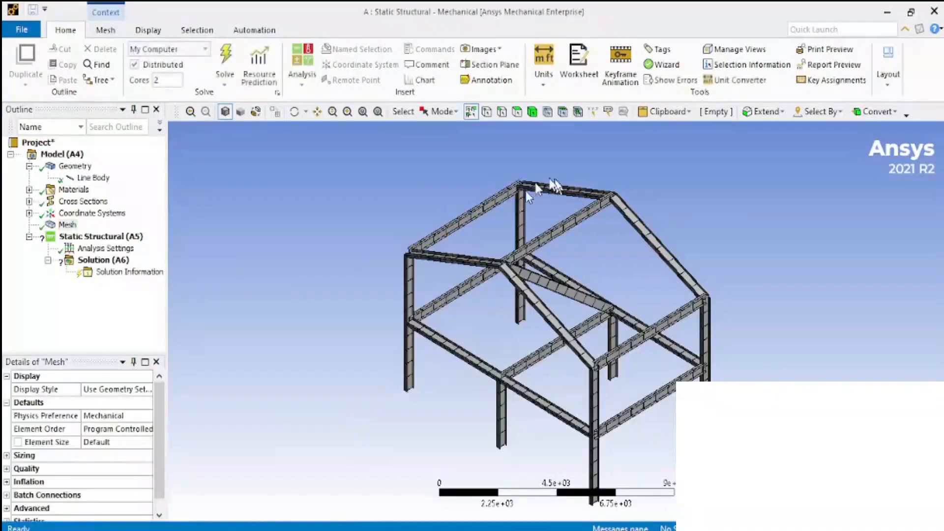
{"action": "middle_click_drag", "start_coordinate": [336, 290], "coordinate": [319, 316]}
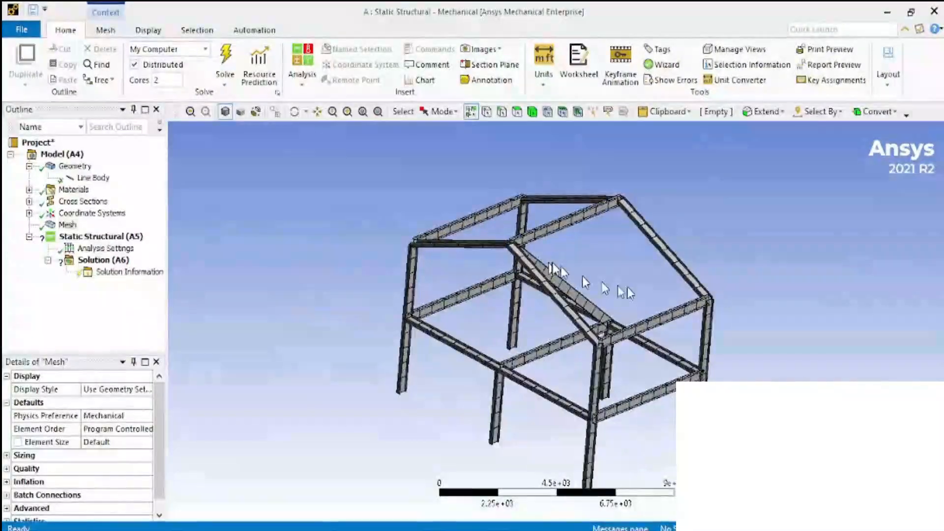
{"action": "middle_click_drag", "start_coordinate": [629, 294], "coordinate": [808, 317]}
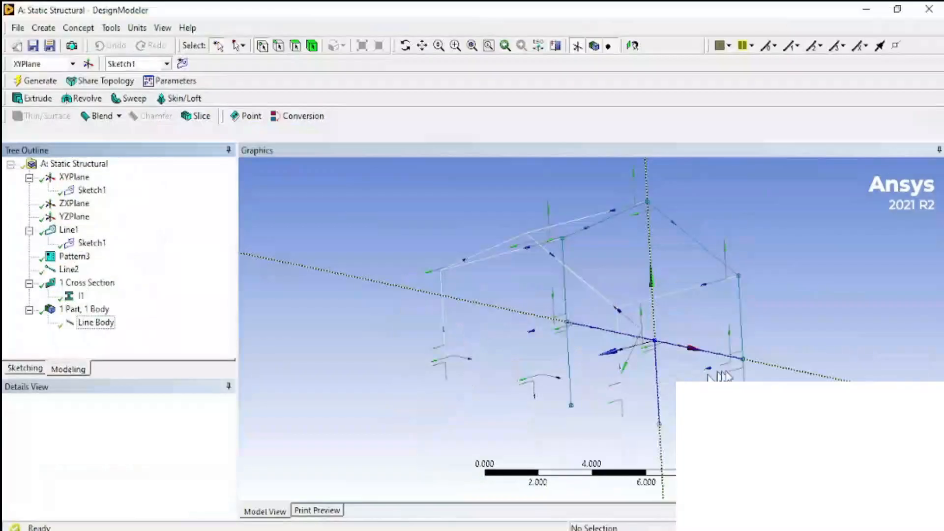
- Examine the frame lines and the XYPlane's Sketch1 in DesignModeler and compare them with the meshed beams in Mechanical
{"action": "middle_click_drag", "start_coordinate": [721, 375], "coordinate": [570, 285]}
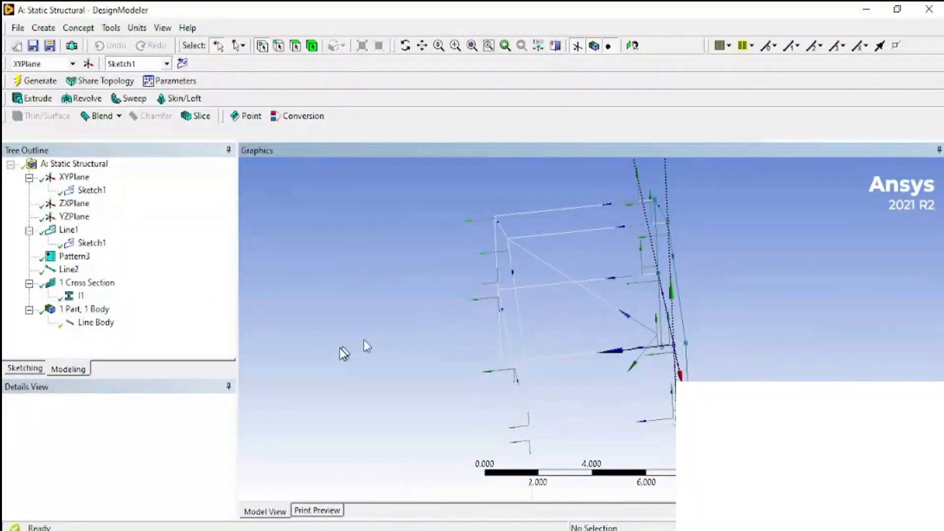
{"action": "left_click", "coordinate": [579, 283]}
{"action": "left_click", "coordinate": [80, 177]}
{"action": "left_click", "coordinate": [91, 190]}
{"action": "middle_click_drag", "start_coordinate": [585, 288], "coordinate": [926, 325]}
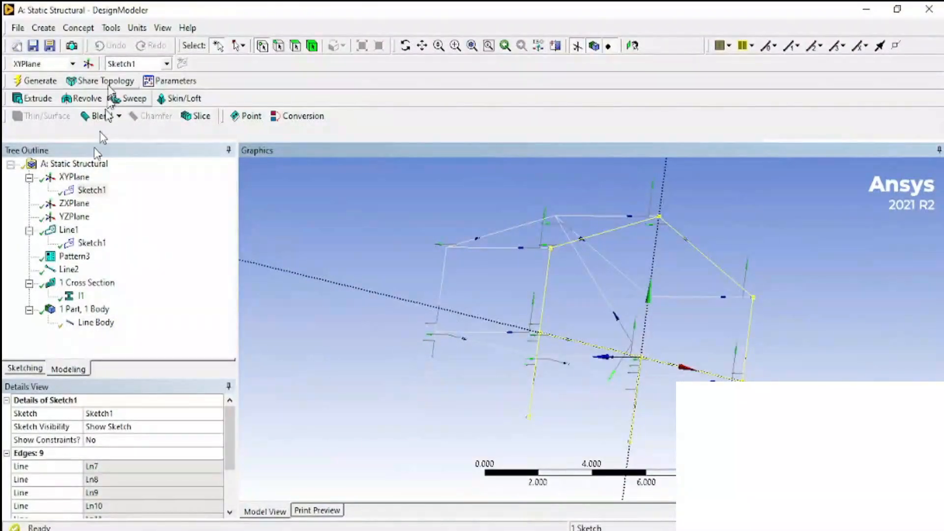
{"action": "middle_click_drag", "start_coordinate": [295, 314], "coordinate": [611, 506]}
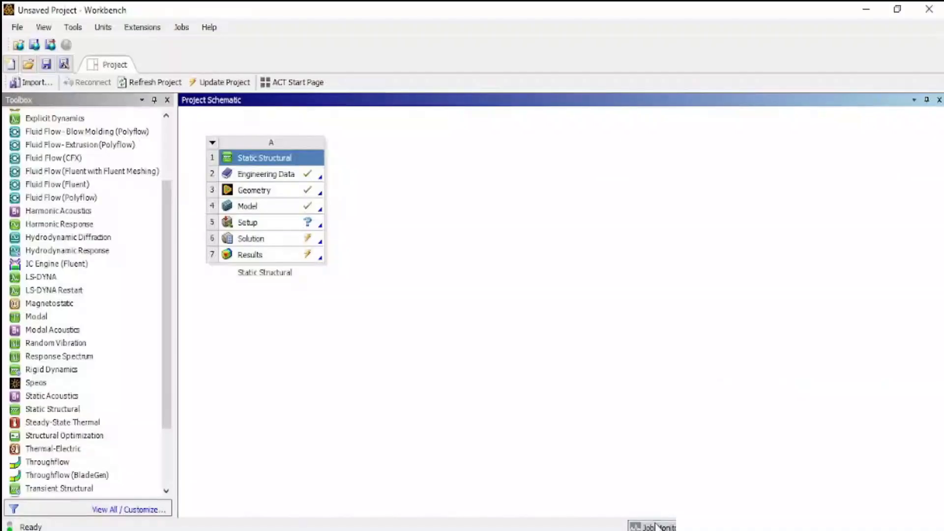
{"action": "mouse_move", "coordinate": [656, 530]}
{"action": "left_click", "coordinate": [648, 452]}
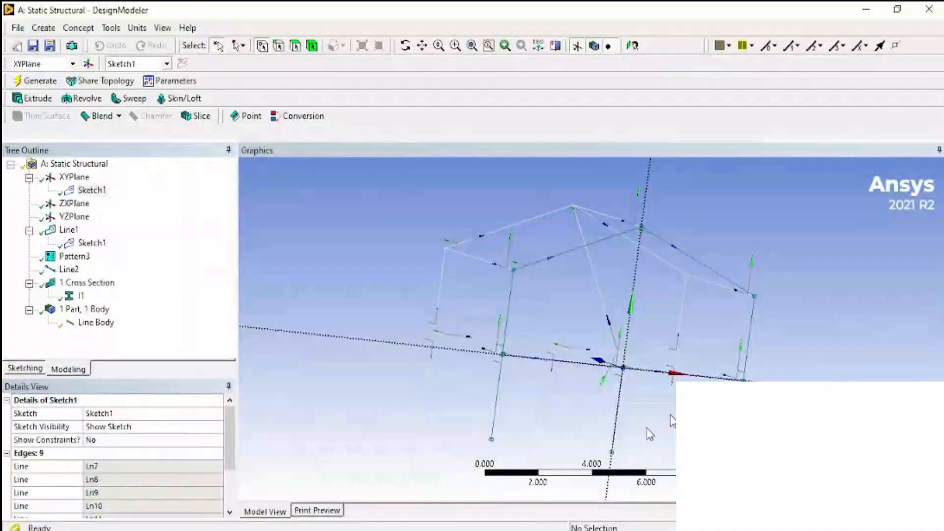
{"action": "left_click", "coordinate": [673, 457]}
{"action": "middle_click_drag", "start_coordinate": [708, 364], "coordinate": [824, 290]}
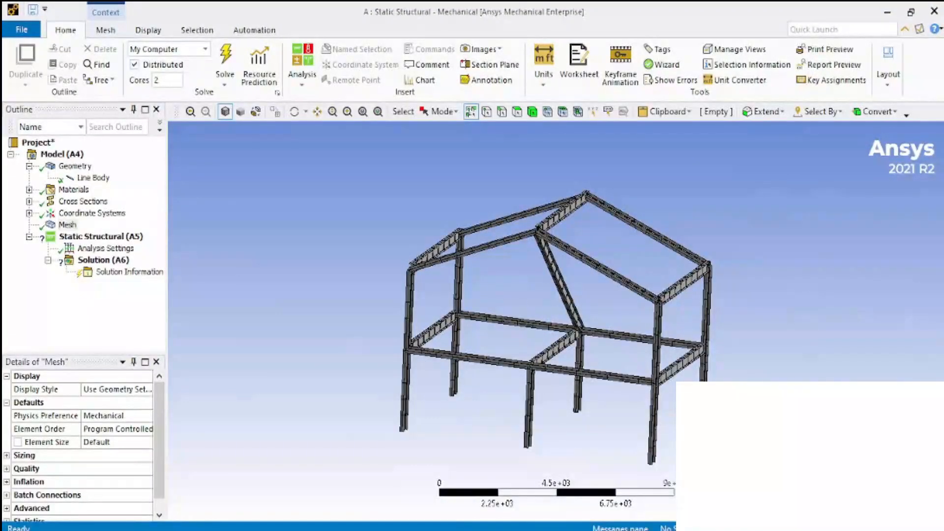
- Switch back to DesignModeler and display the line body with its solid cross sections
{"action": "left_click", "coordinate": [621, 461]}
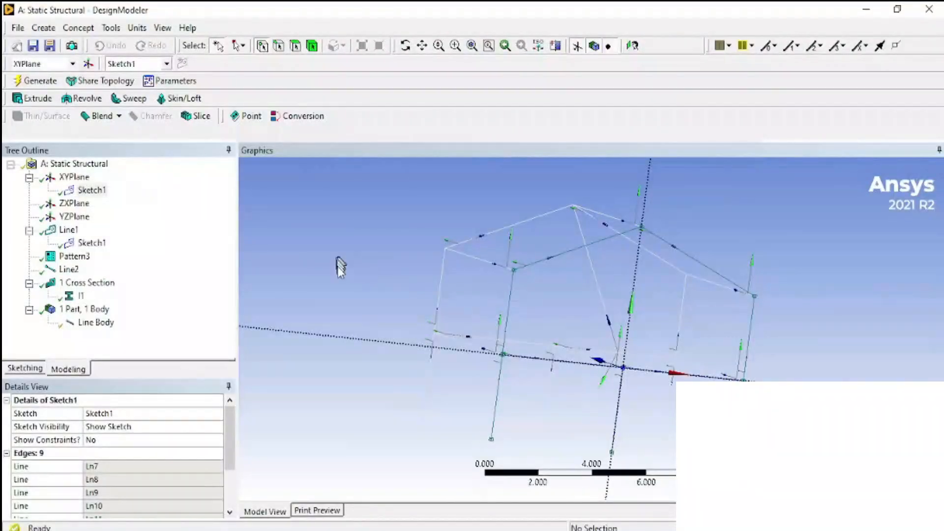
{"action": "left_click", "coordinate": [162, 27]}
{"action": "left_click", "coordinate": [219, 183]}
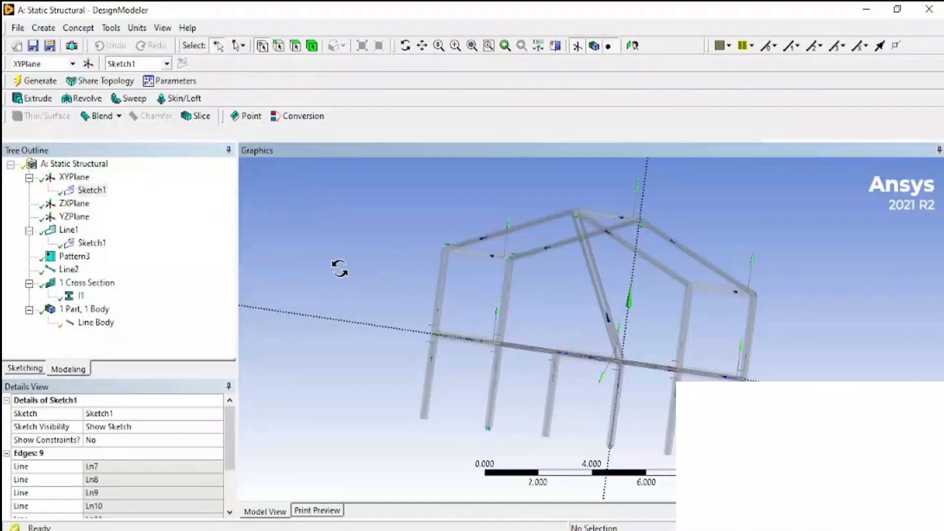
- Examine the solid frame model, the XYPlane's Sketch1 and the dimensions of the I1 cross section
{"action": "middle_click_drag", "start_coordinate": [339, 269], "coordinate": [604, 270]}
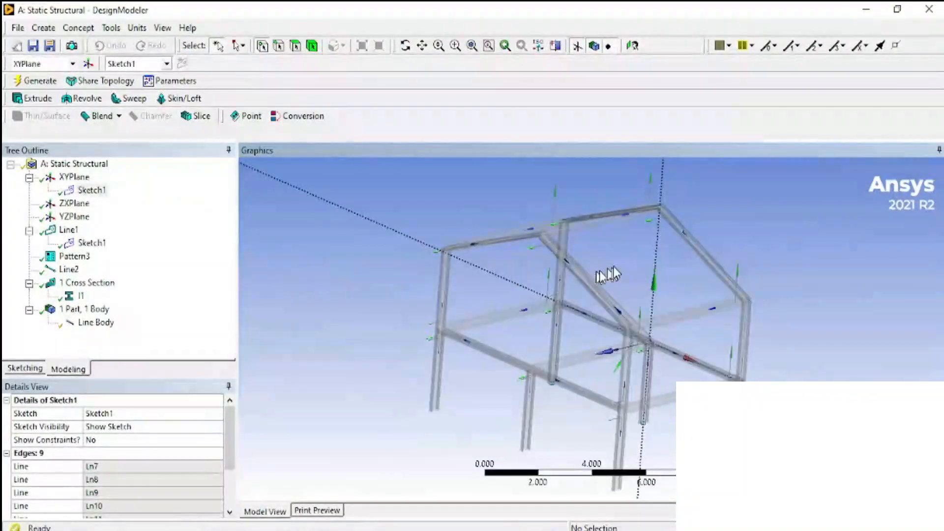
{"action": "right_click", "coordinate": [94, 324]}
{"action": "left_click", "coordinate": [89, 190]}
{"action": "right_click", "coordinate": [88, 191]}
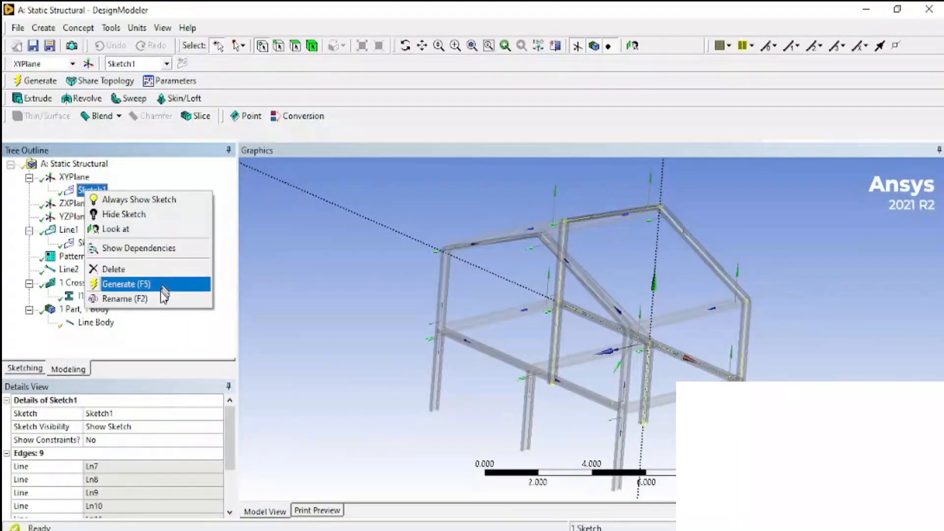
{"action": "left_click", "coordinate": [374, 308]}
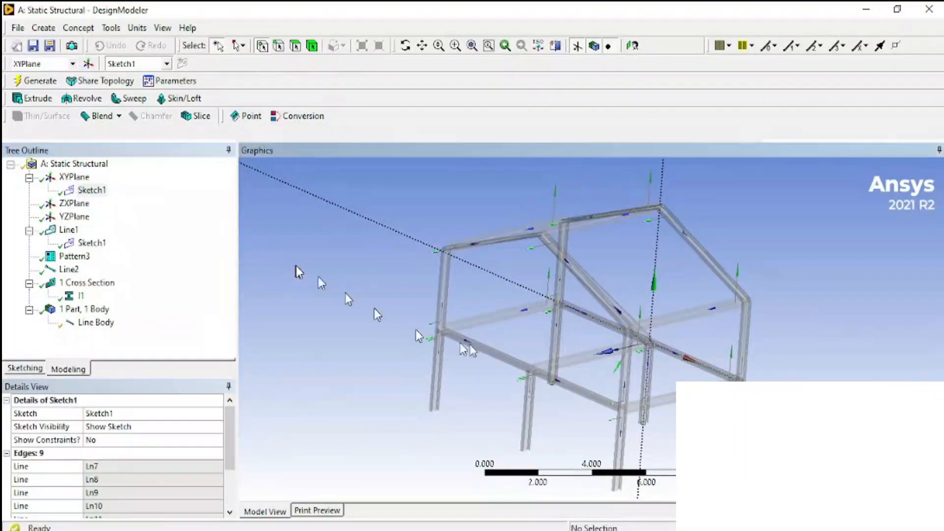
{"action": "left_click", "coordinate": [92, 295]}
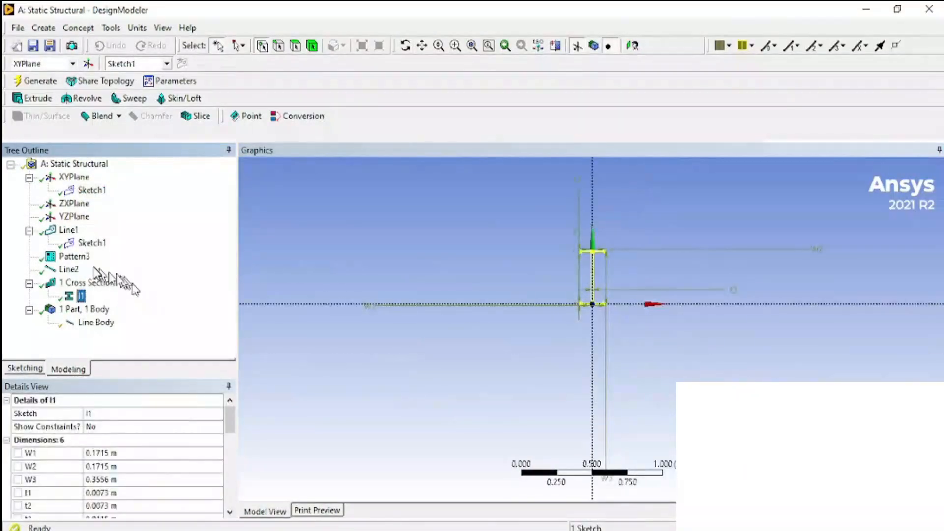
- Edit Line2's selections to add a vertical column between each gable's ridge point and the mid-floor joint, and regenerate the geometry
{"action": "left_click", "coordinate": [69, 269]}
{"action": "left_click", "coordinate": [356, 297]}
{"action": "right_click", "coordinate": [53, 269]}
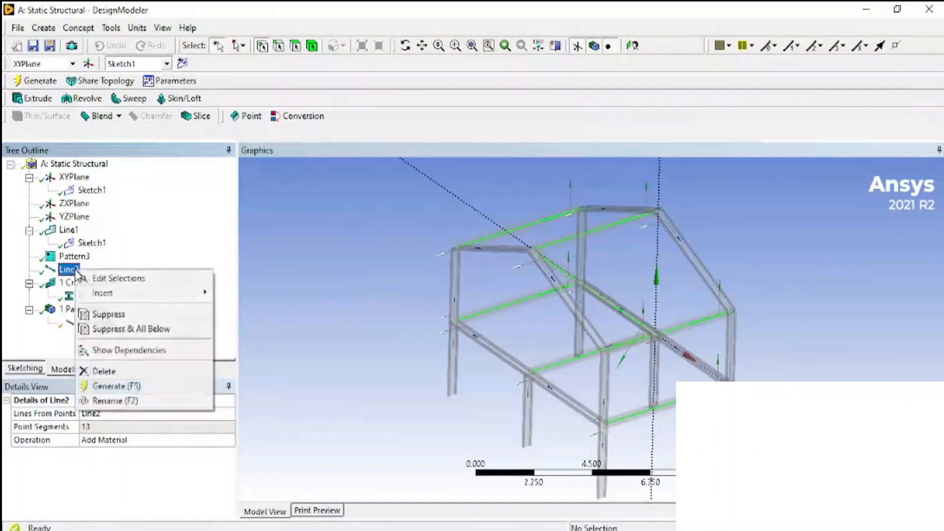
{"action": "left_click", "coordinate": [88, 276]}
{"action": "middle_click_drag", "start_coordinate": [372, 353], "coordinate": [570, 301]}
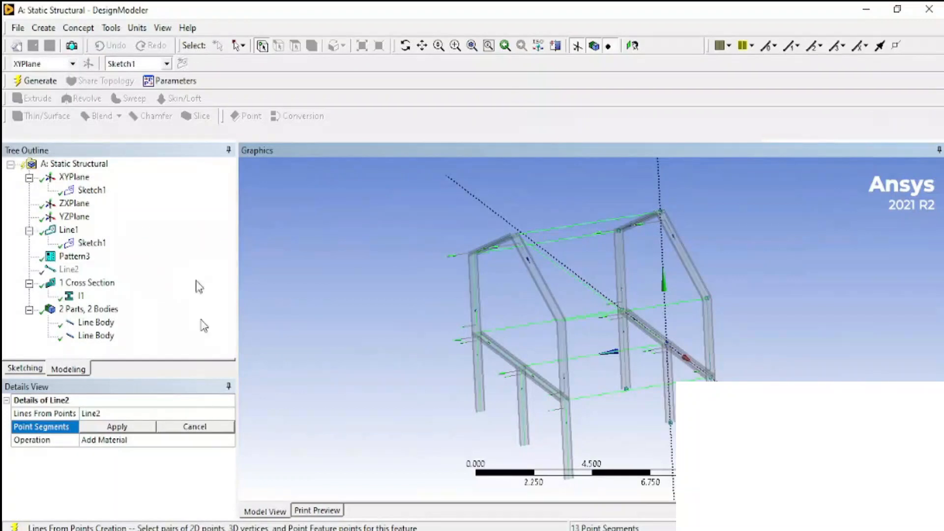
{"action": "left_click", "coordinate": [520, 368]}
{"action": "middle_click_drag", "start_coordinate": [362, 337], "coordinate": [666, 199]}
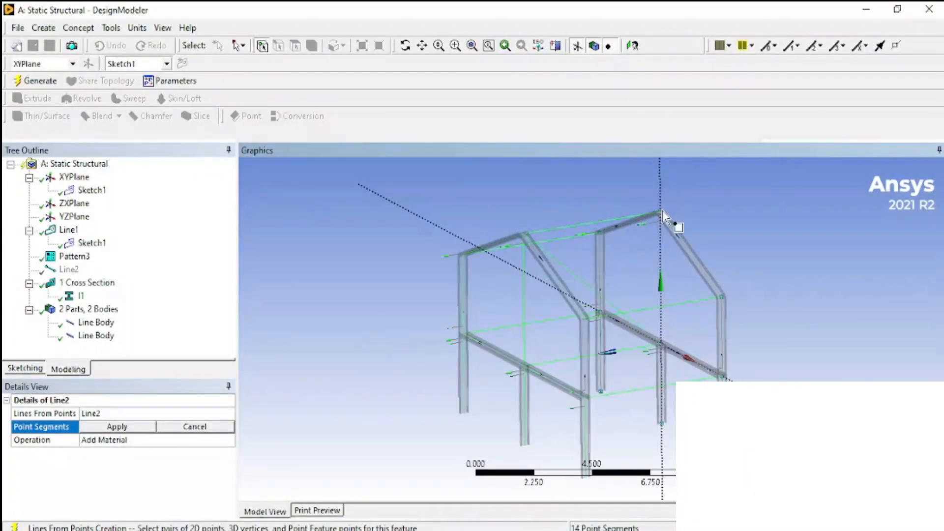
{"action": "left_click", "coordinate": [662, 213]}
{"action": "middle_click_drag", "start_coordinate": [723, 333], "coordinate": [224, 204]}
{"action": "key", "text": "F5"}
{"action": "middle_click_drag", "start_coordinate": [338, 309], "coordinate": [354, 326]}
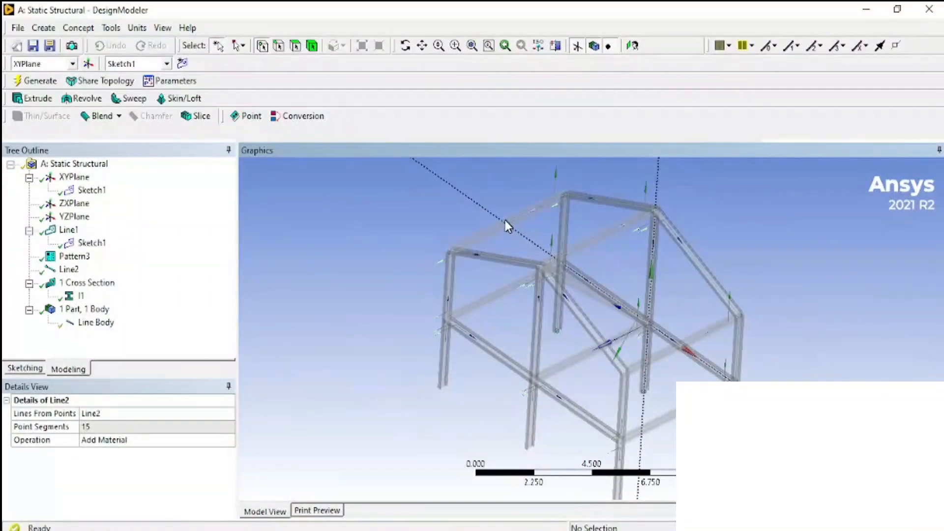
- Rotate the cross sections of fourteen line-body edges covering roof beams, floor beams, longitudinal beams and the diagonal, and regenerate the geometry
{"action": "left_click", "coordinate": [82, 310]}
{"action": "left_click", "coordinate": [94, 322]}
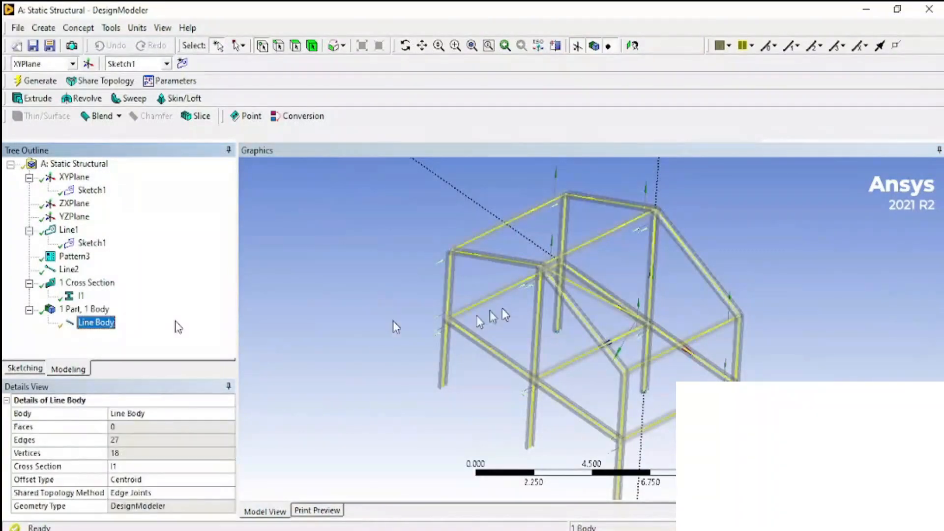
{"action": "middle_click_drag", "start_coordinate": [490, 258], "coordinate": [486, 281]}
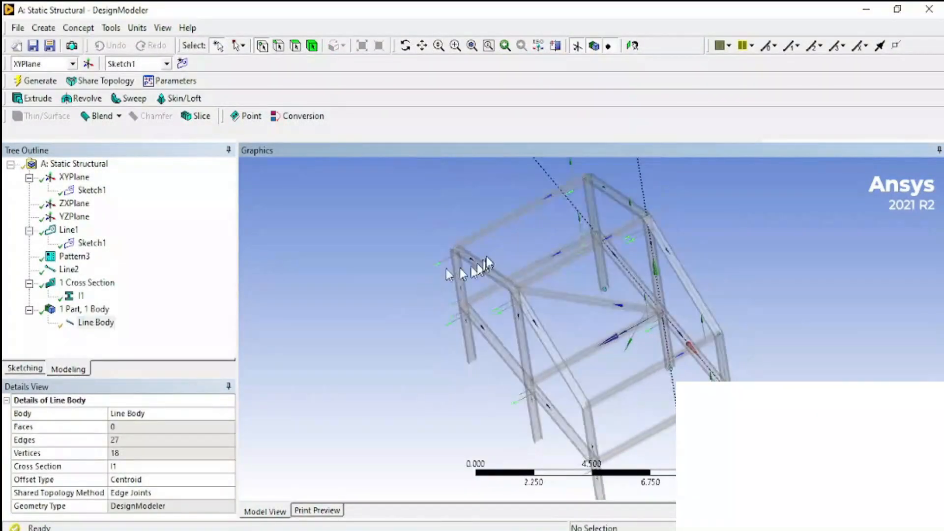
{"action": "left_click", "coordinate": [486, 278]}
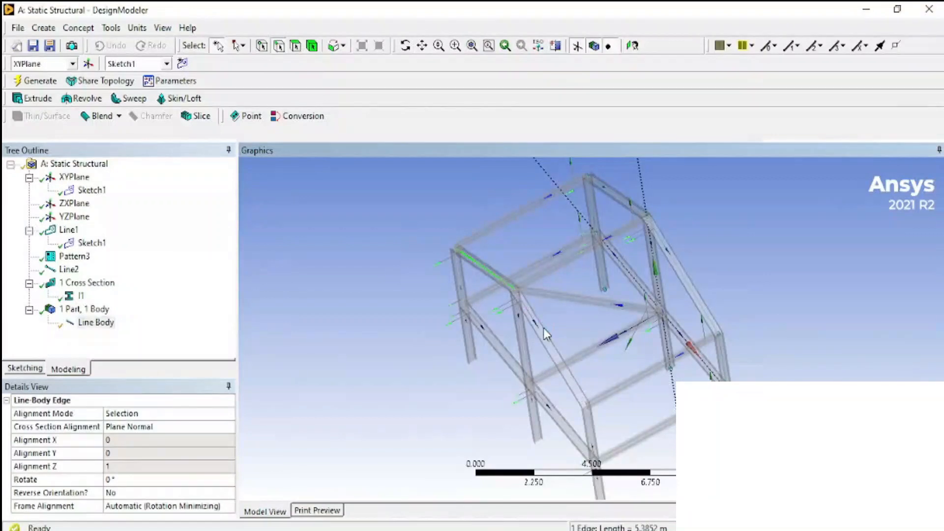
{"action": "left_click", "coordinate": [546, 333], "text": "ctrl"}
{"action": "left_click", "coordinate": [697, 298], "text": "ctrl"}
{"action": "left_click", "coordinate": [631, 202], "text": "ctrl"}
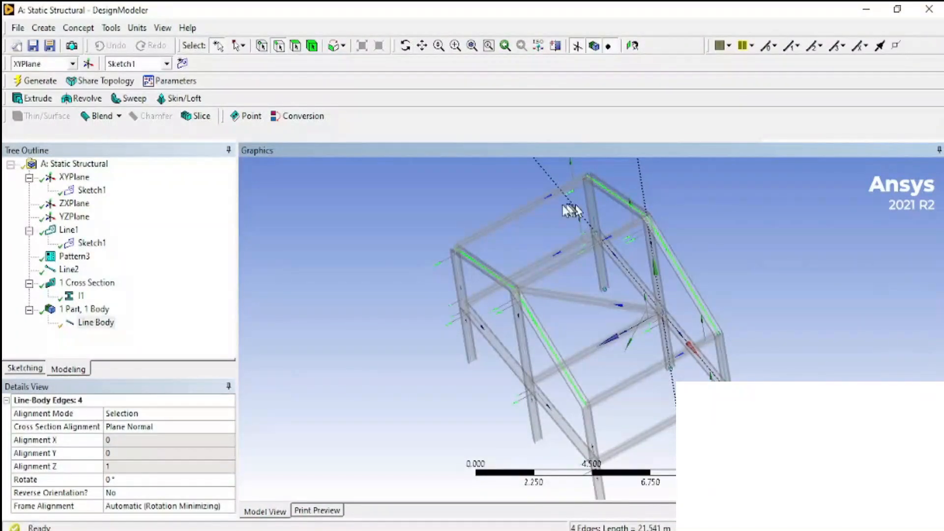
{"action": "left_click", "coordinate": [527, 216], "text": "ctrl"}
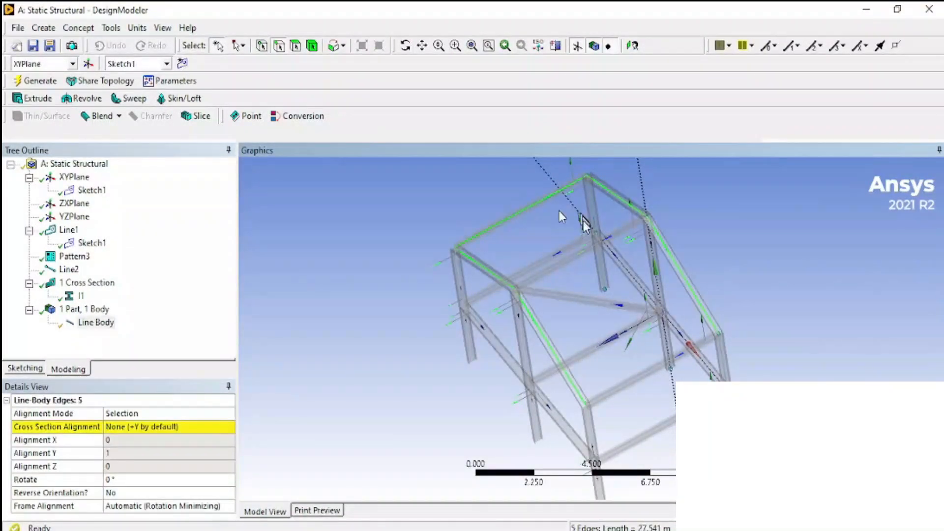
{"action": "left_click", "coordinate": [565, 255], "text": "ctrl"}
{"action": "left_click", "coordinate": [537, 269], "text": "ctrl"}
{"action": "left_click", "coordinate": [495, 346], "text": "ctrl"}
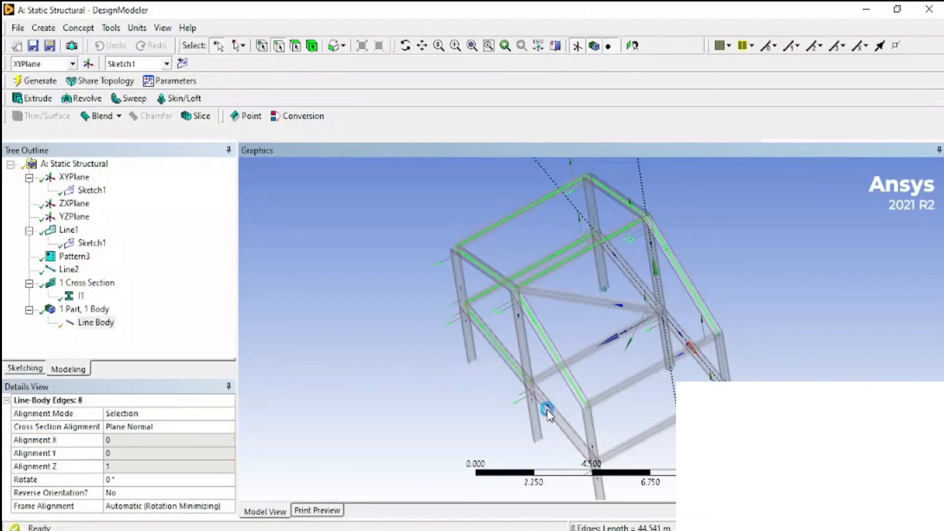
{"action": "left_click", "coordinate": [552, 374], "text": "ctrl"}
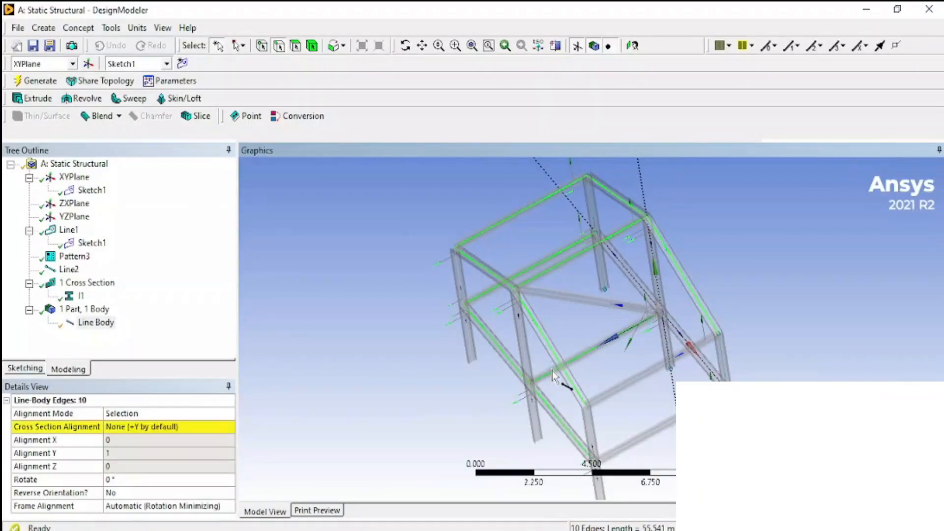
{"action": "left_click", "coordinate": [704, 368], "text": "ctrl"}
{"action": "left_click", "coordinate": [615, 301], "text": "ctrl"}
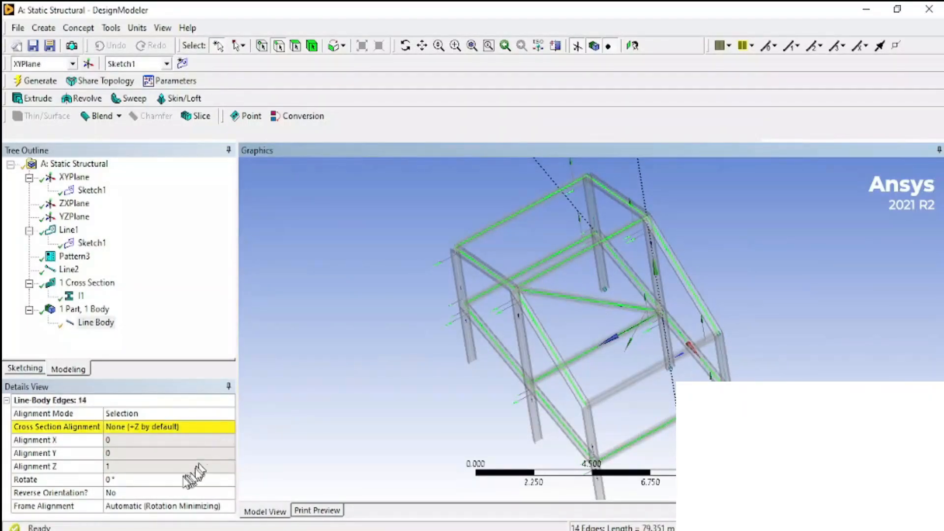
{"action": "left_click", "coordinate": [161, 480]}
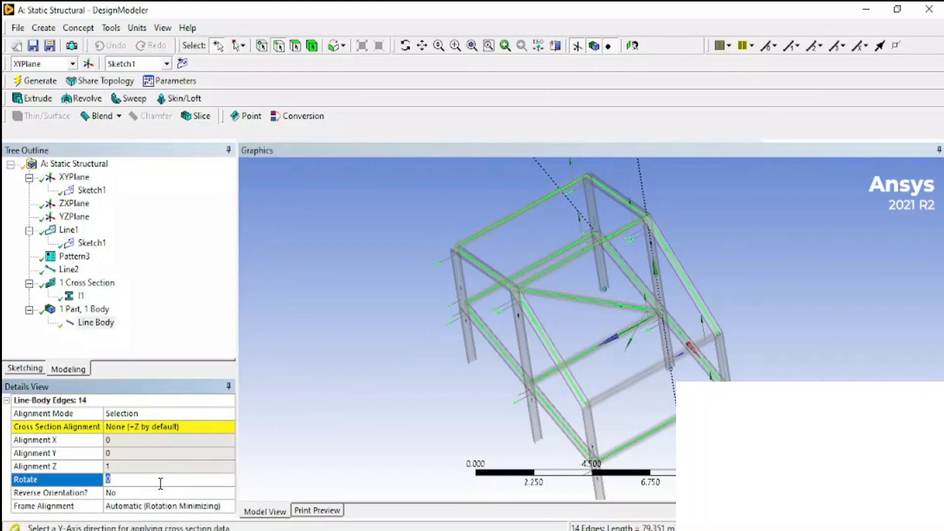
{"action": "left_click", "coordinate": [363, 358]}
{"action": "middle_click_drag", "start_coordinate": [362, 358], "coordinate": [458, 336]}
{"action": "left_click", "coordinate": [38, 66]}
{"action": "left_click", "coordinate": [36, 78]}
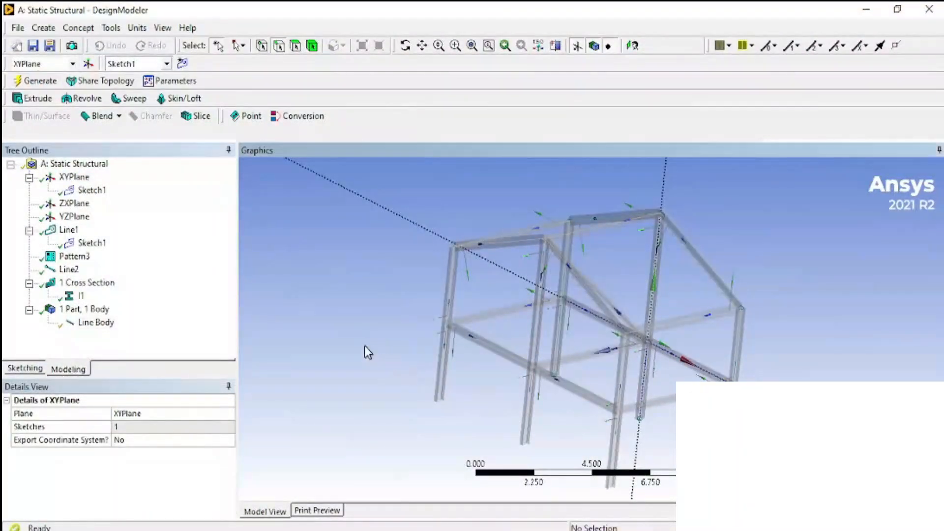
- Switch to Mechanical, inspect the existing mesh and try to solve the static structural analysis
{"action": "left_click", "coordinate": [688, 530]}
{"action": "left_click", "coordinate": [632, 489]}
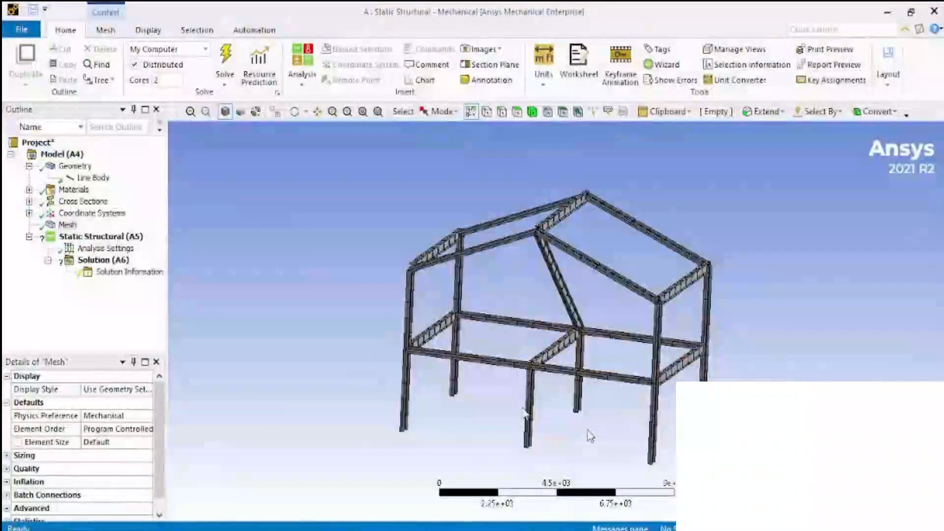
{"action": "middle_click_drag", "start_coordinate": [335, 345], "coordinate": [315, 399]}
{"action": "left_click", "coordinate": [225, 64]}
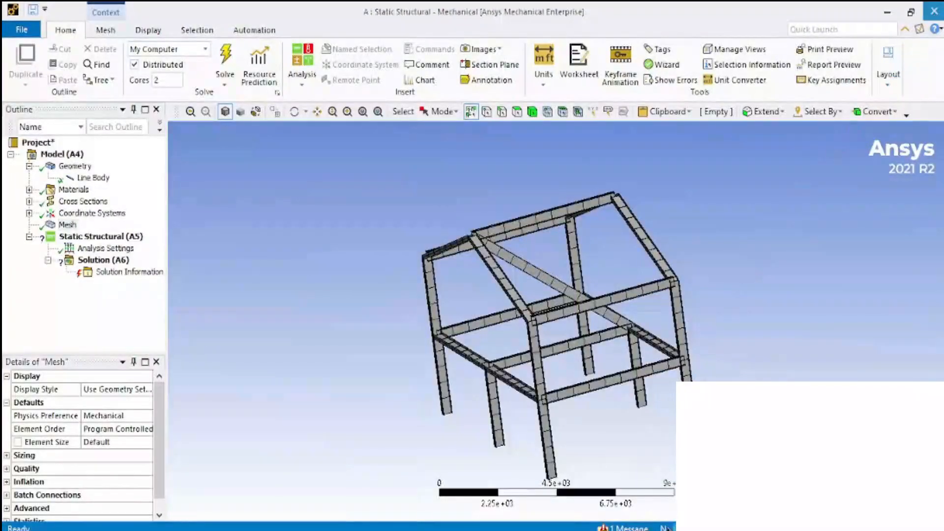
- Regenerate the frame in DesignModeler, reopen the Static Structural Model from Workbench and re-read the upstream data
{"action": "left_click", "coordinate": [663, 484]}
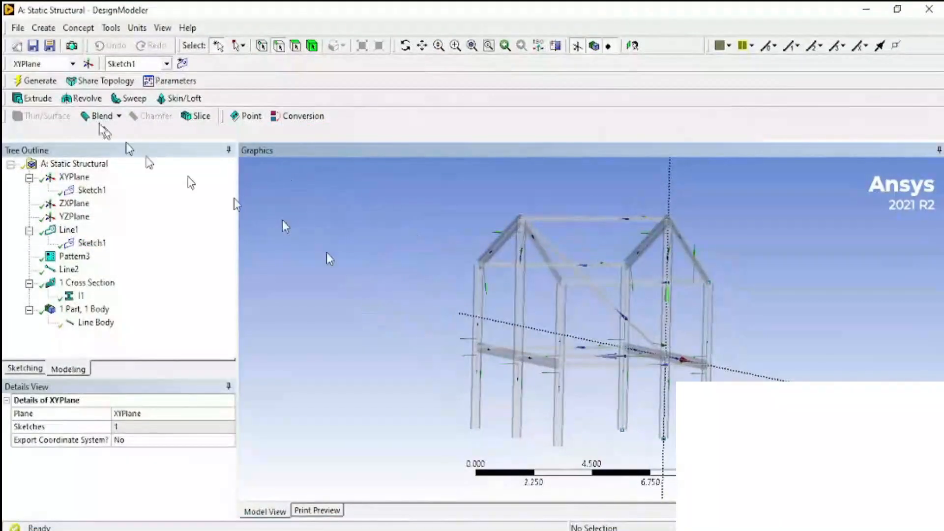
{"action": "left_click", "coordinate": [35, 80]}
{"action": "middle_click_drag", "start_coordinate": [358, 273], "coordinate": [382, 303]}
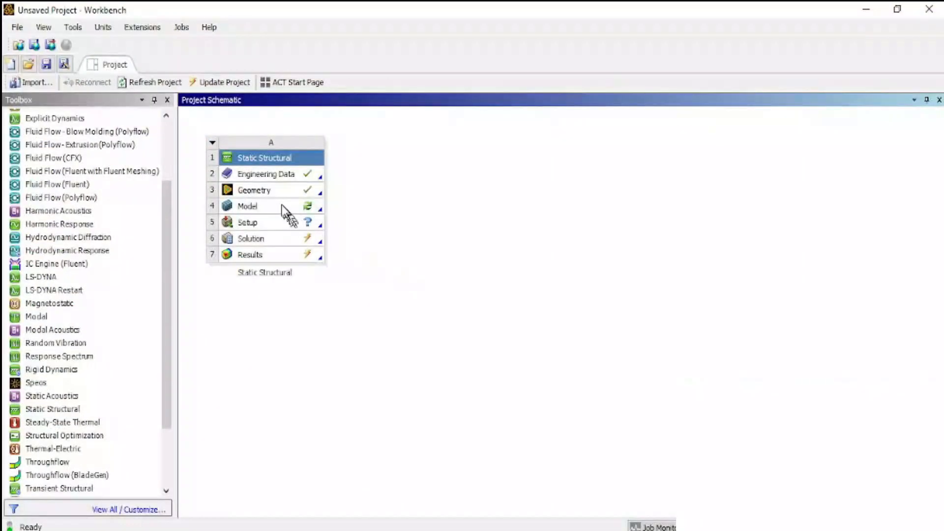
{"action": "double_click", "coordinate": [282, 206]}
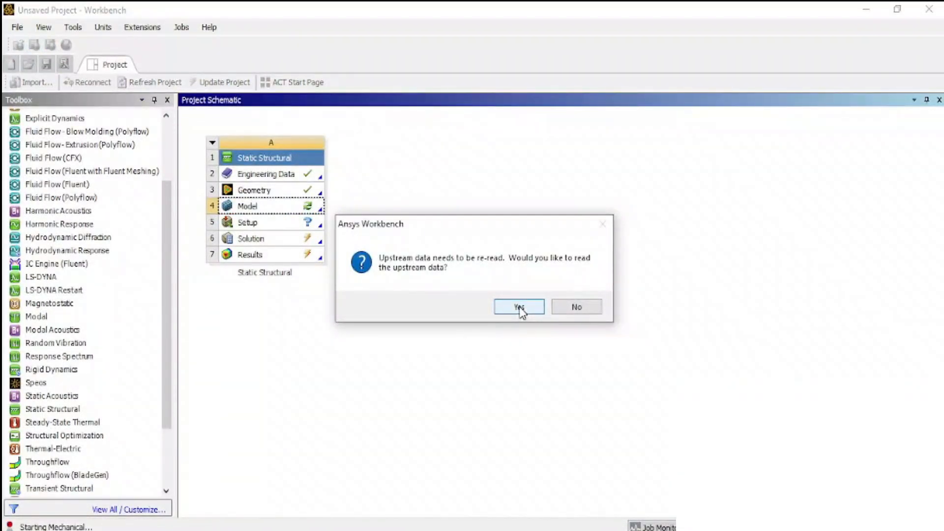
{"action": "left_click", "coordinate": [519, 307]}
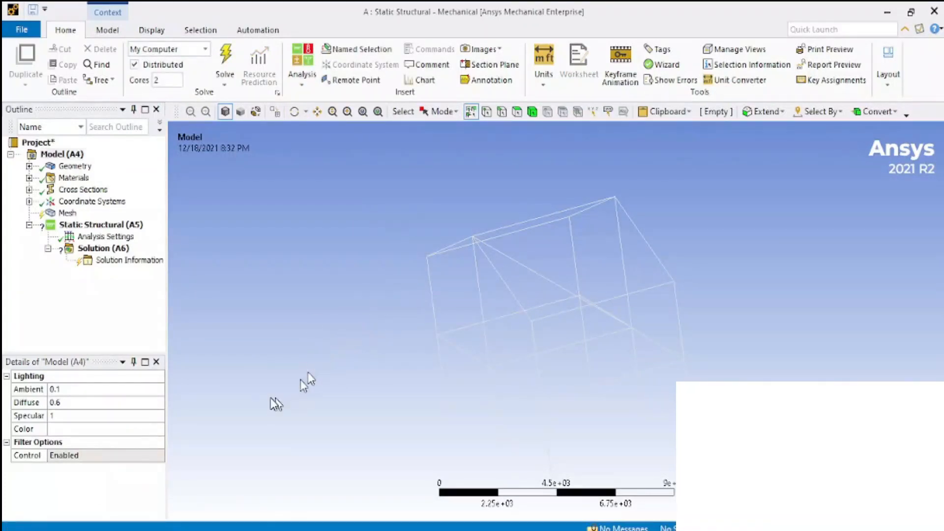
- Generate the mesh of the updated frame with the default settings
{"action": "left_click", "coordinate": [67, 213]}
{"action": "right_click", "coordinate": [67, 215]}
{"action": "left_click", "coordinate": [140, 257]}
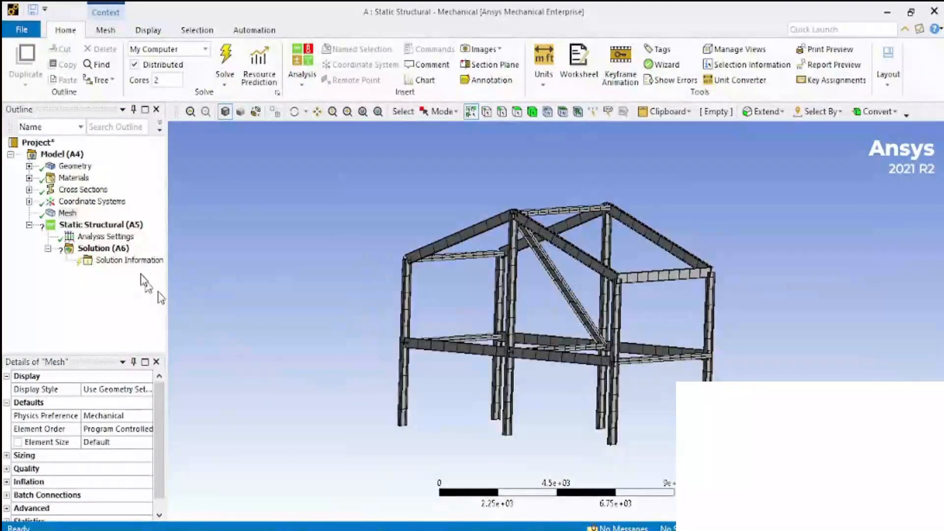
- Insert a Fixed Support in the Static Structural analysis, scoped to the nodes at the bases of the six columns
{"action": "left_click", "coordinate": [127, 225]}
{"action": "right_click", "coordinate": [127, 225]}
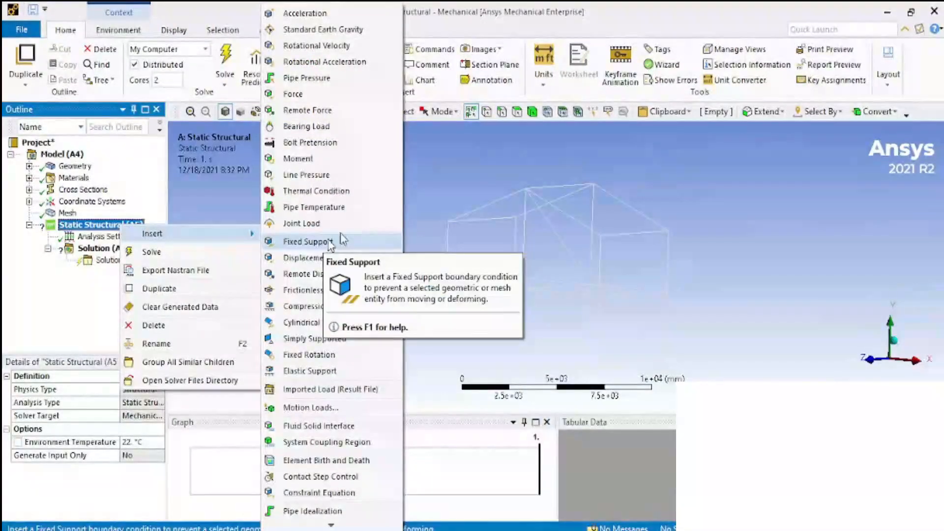
{"action": "left_click", "coordinate": [554, 117]}
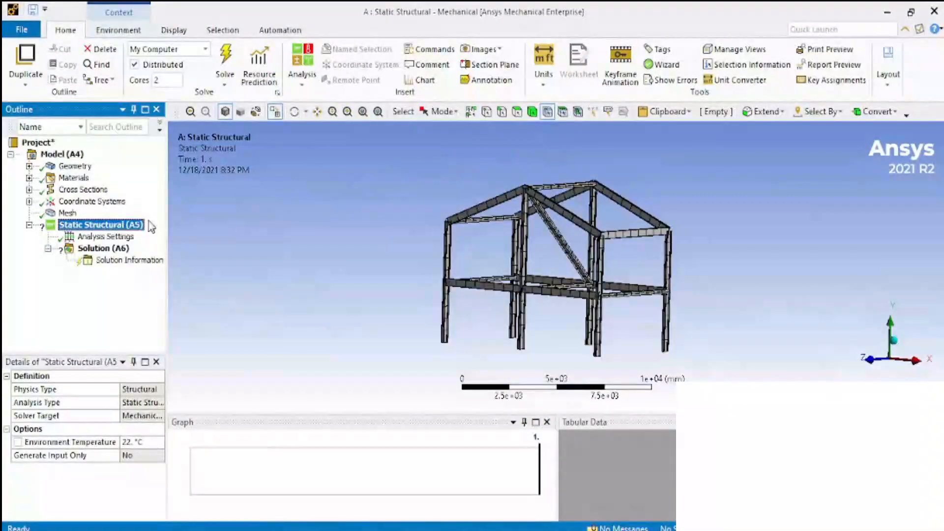
{"action": "right_click", "coordinate": [129, 225]}
{"action": "mouse_move", "coordinate": [196, 231]}
{"action": "left_click", "coordinate": [320, 241]}
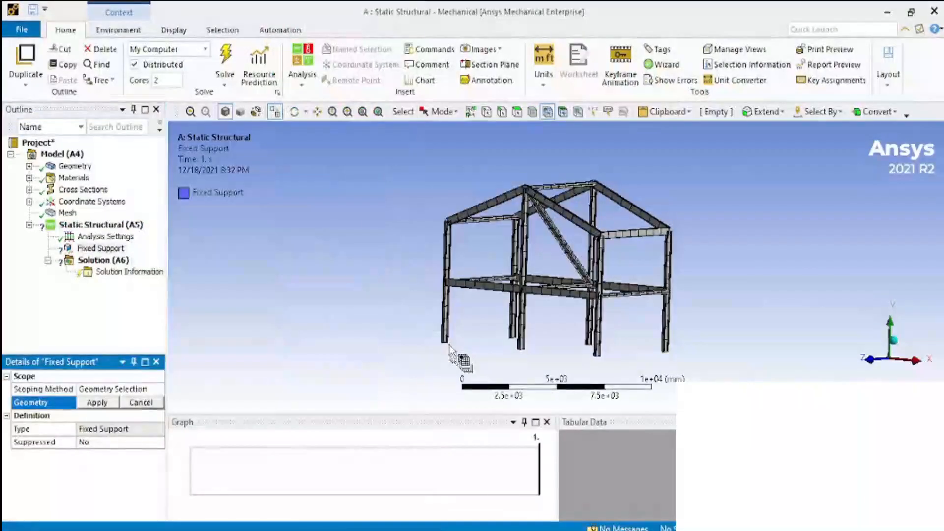
{"action": "left_click", "coordinate": [444, 341]}
{"action": "left_click", "coordinate": [522, 348], "text": "ctrl"}
{"action": "left_click", "coordinate": [511, 338], "text": "ctrl"}
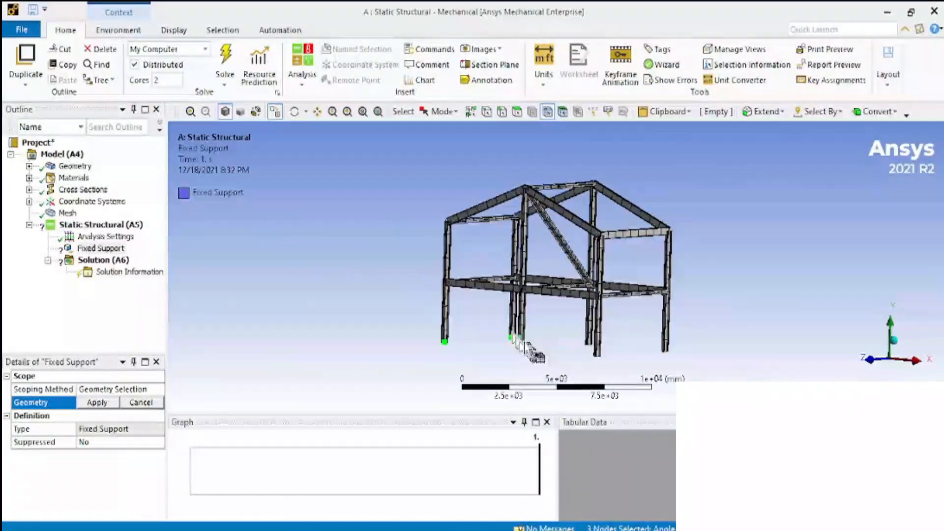
{"action": "left_click", "coordinate": [589, 344], "text": "ctrl"}
{"action": "left_click", "coordinate": [596, 354], "text": "ctrl"}
{"action": "left_click", "coordinate": [665, 351], "text": "ctrl"}
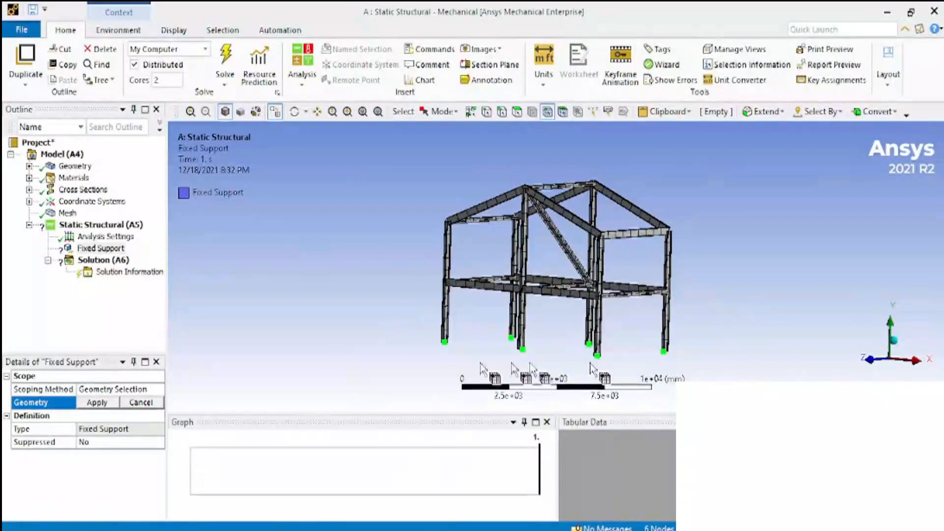
{"action": "left_click", "coordinate": [97, 402]}
- Insert a Line Pressure load and apply it to the seven horizontal floor beam edges
{"action": "right_click", "coordinate": [123, 225]}
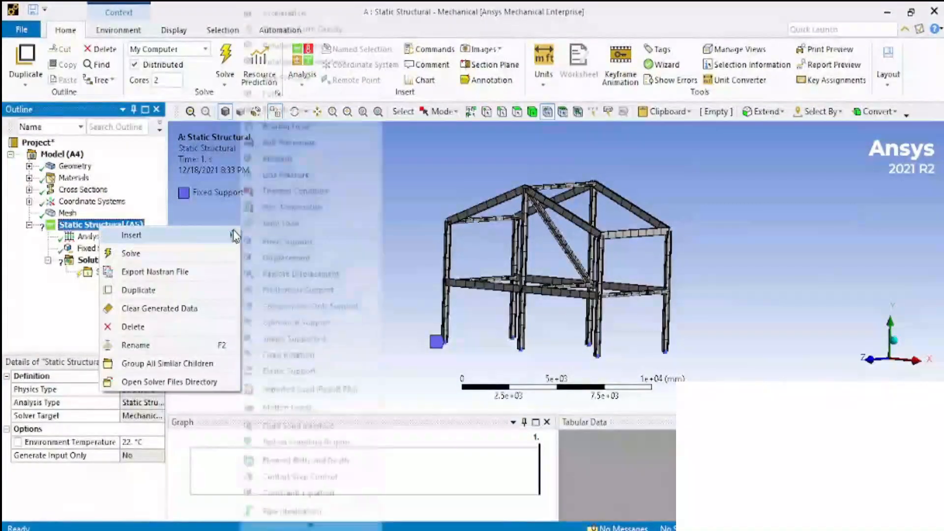
{"action": "mouse_move", "coordinate": [148, 234]}
{"action": "left_click", "coordinate": [320, 173]}
{"action": "middle_click_drag", "start_coordinate": [361, 300], "coordinate": [393, 322]}
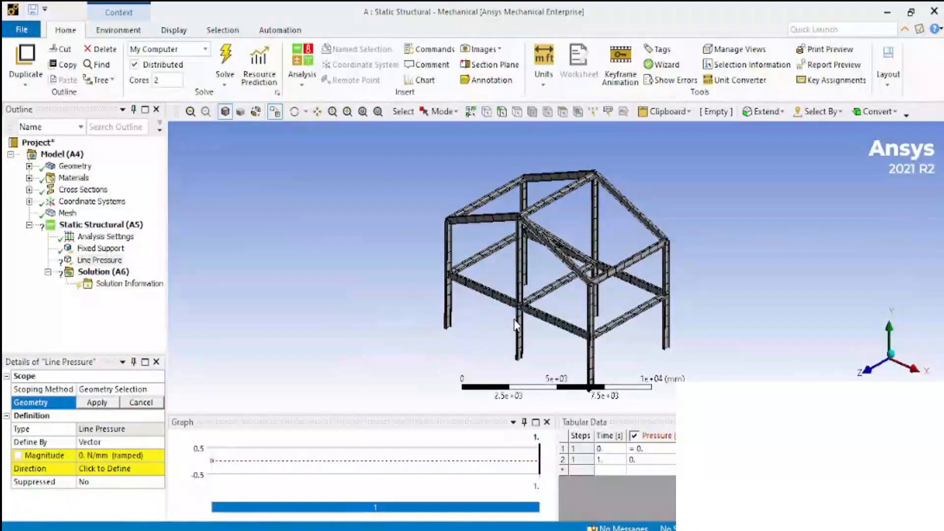
{"action": "left_click", "coordinate": [494, 249]}
{"action": "left_click", "coordinate": [496, 295], "text": "ctrl"}
{"action": "left_click", "coordinate": [557, 323], "text": "ctrl"}
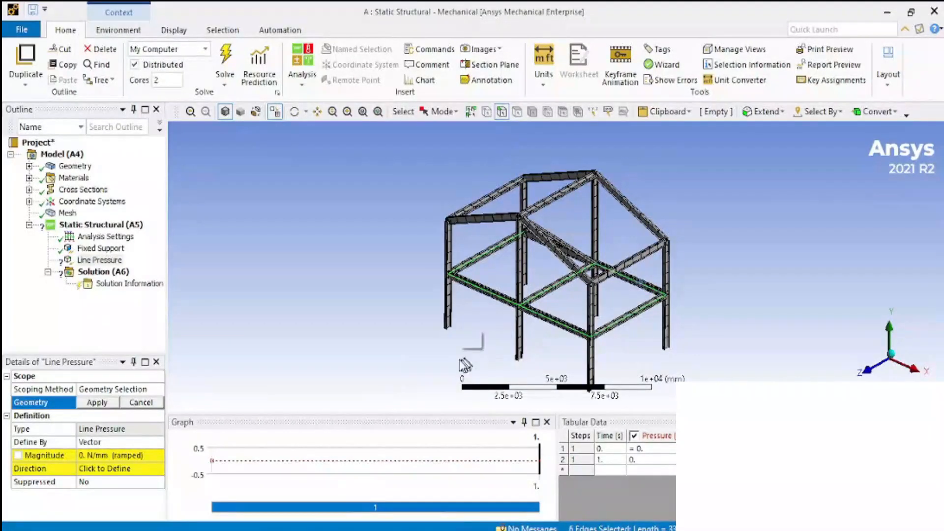
{"action": "middle_click_drag", "start_coordinate": [460, 359], "coordinate": [467, 336]}
{"action": "left_click", "coordinate": [536, 254], "text": "ctrl"}
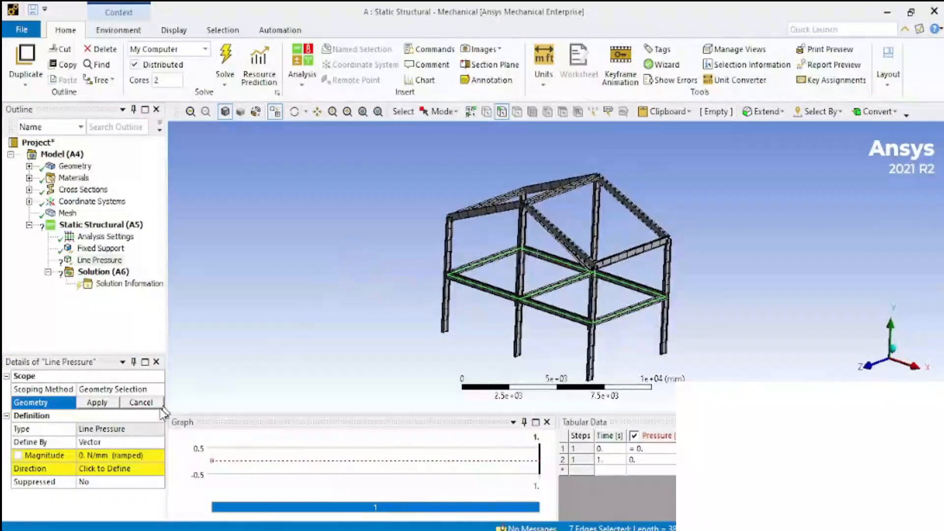
{"action": "left_click", "coordinate": [97, 403]}
{"action": "middle_click_drag", "start_coordinate": [246, 385], "coordinate": [376, 356]}
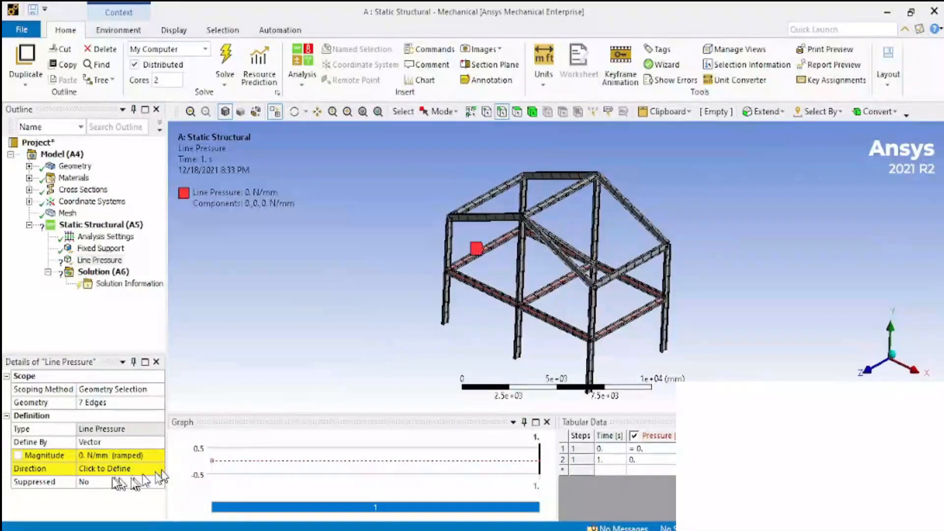
- Define the line pressure by components and set its Y component to -50000 N/mm
{"action": "left_click", "coordinate": [134, 453]}
{"action": "left_click", "coordinate": [153, 443]}
{"action": "left_click", "coordinate": [158, 442]}
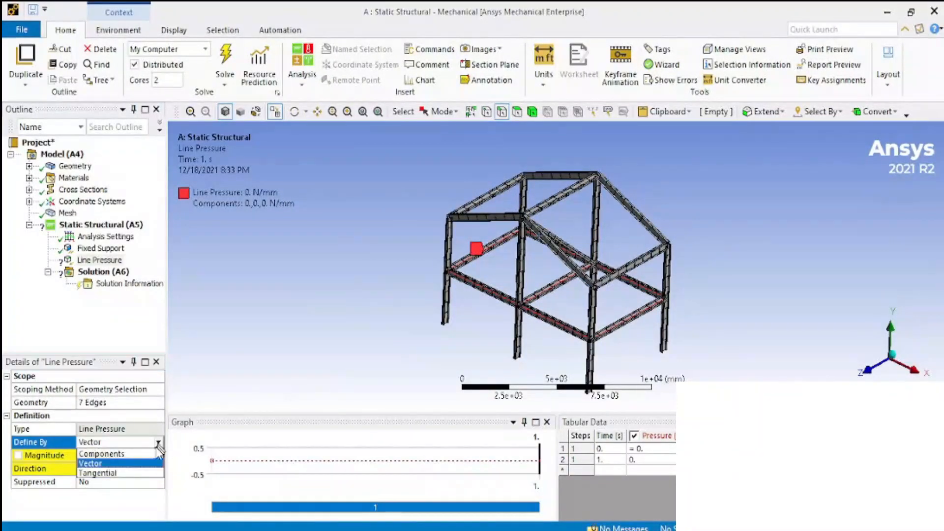
{"action": "left_click", "coordinate": [99, 453]}
{"action": "left_click", "coordinate": [91, 481]}
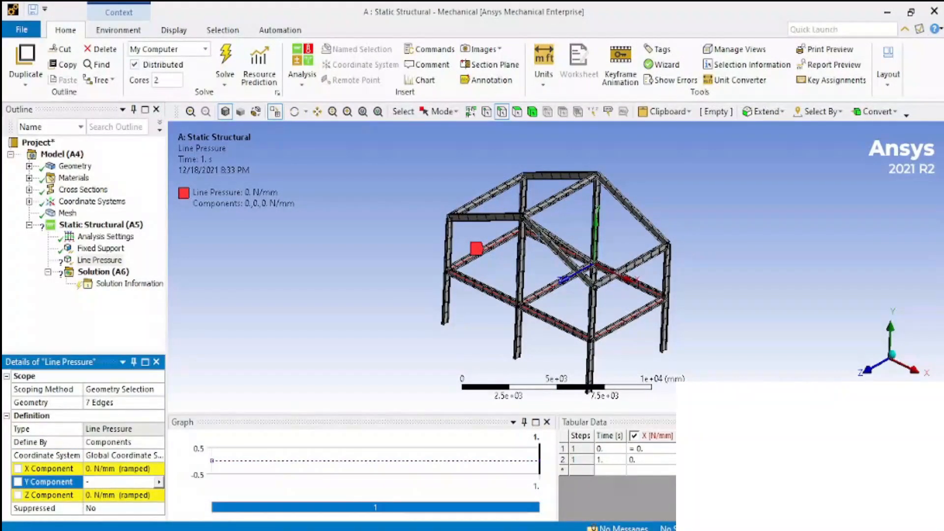
{"action": "key", "text": "Return"}
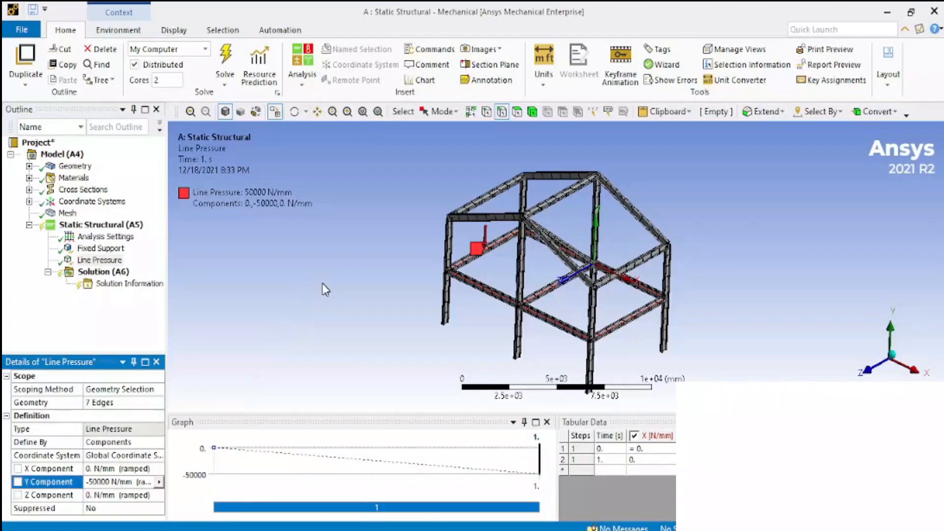
- Insert a Total Deformation result for all bodies under the Solution of the static structural analysis
{"action": "middle_click_drag", "start_coordinate": [323, 283], "coordinate": [295, 284]}
{"action": "left_click", "coordinate": [103, 272]}
{"action": "right_click", "coordinate": [103, 272]}
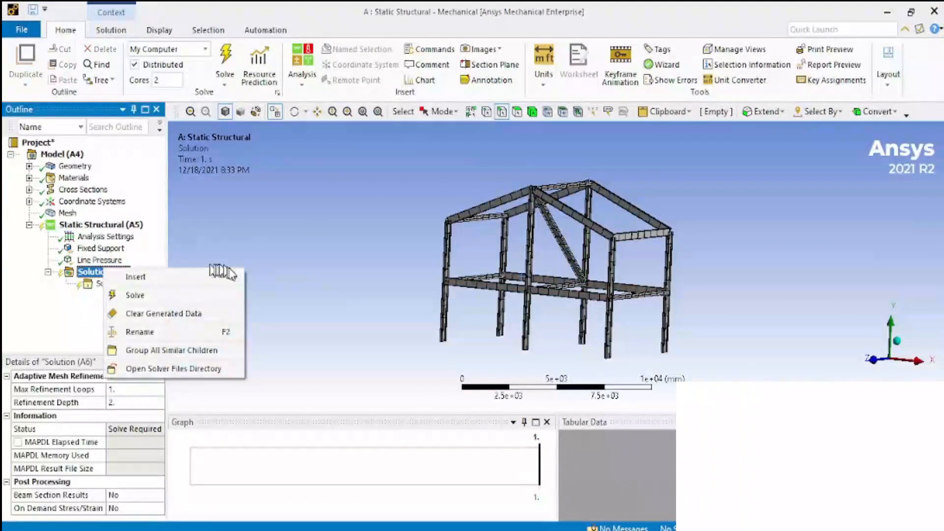
{"action": "mouse_move", "coordinate": [133, 276]}
{"action": "mouse_move", "coordinate": [290, 276]}
{"action": "left_click", "coordinate": [398, 275]}
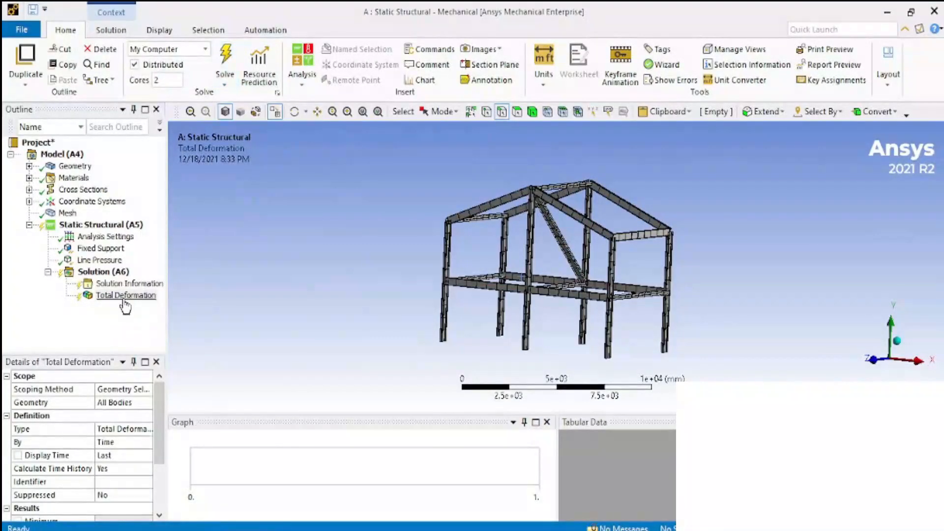
- Add a figure to the Total Deformation result and solve the static structural analysis
{"action": "left_click", "coordinate": [479, 49]}
{"action": "left_click", "coordinate": [486, 65]}
{"action": "left_click", "coordinate": [224, 63]}
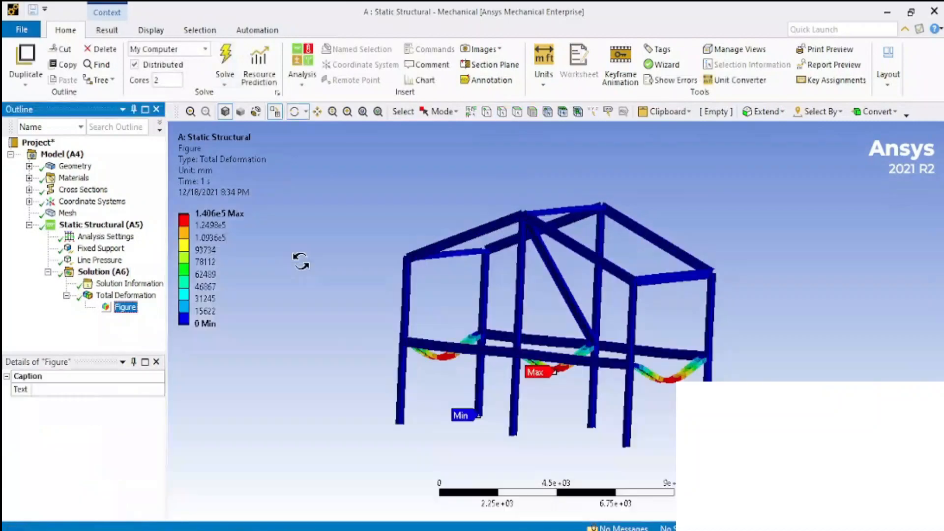
- Examine the deformed frame in the figure and play the animation of the Total Deformation result
{"action": "scroll", "coordinate": [305, 364], "scroll_direction": "up", "scroll_amount": 1}
{"action": "scroll", "coordinate": [307, 364], "scroll_direction": "down", "scroll_amount": 4}
{"action": "middle_click_drag", "start_coordinate": [318, 340], "coordinate": [322, 366]}
{"action": "left_click_drag", "start_coordinate": [319, 353], "coordinate": [501, 376]}
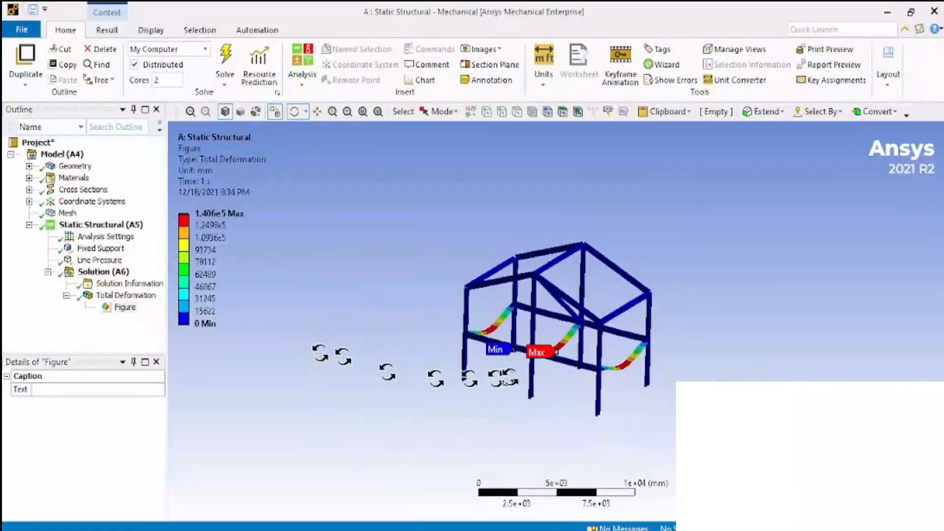
{"action": "left_click", "coordinate": [126, 295]}
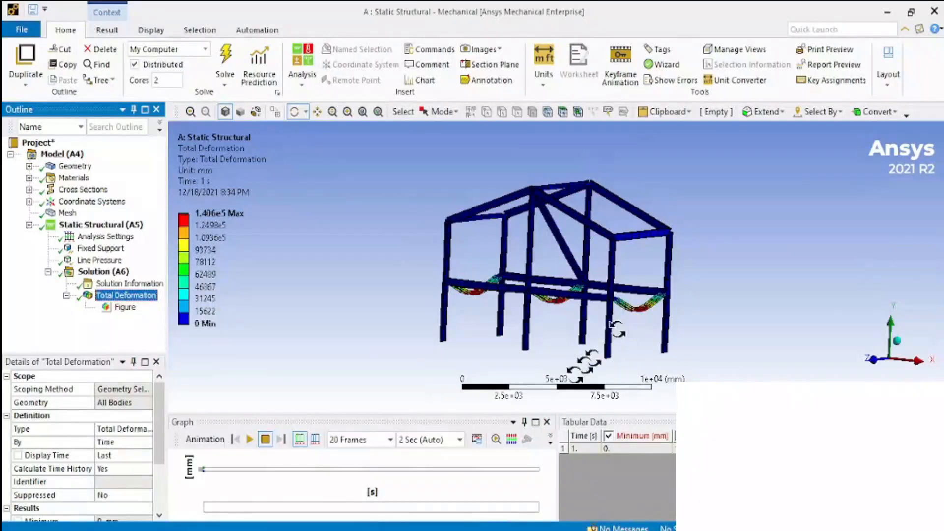
{"action": "left_click", "coordinate": [249, 439]}
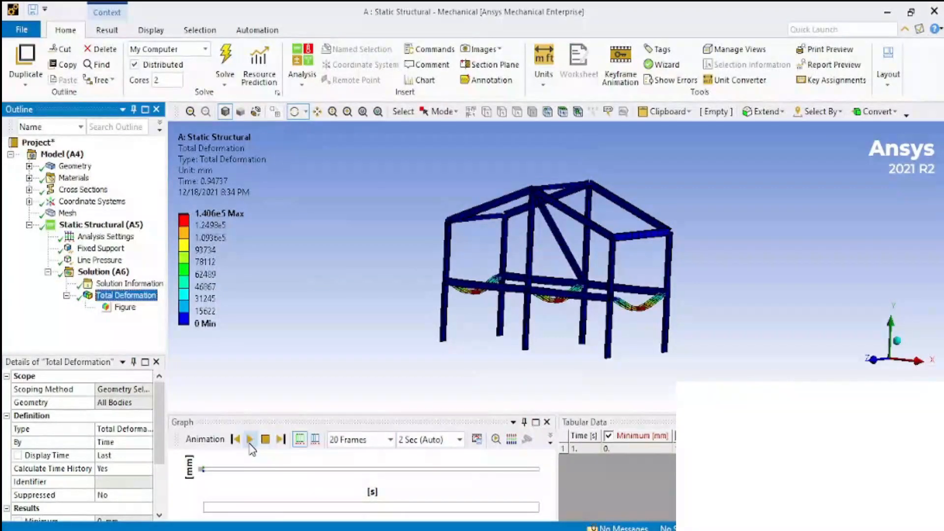